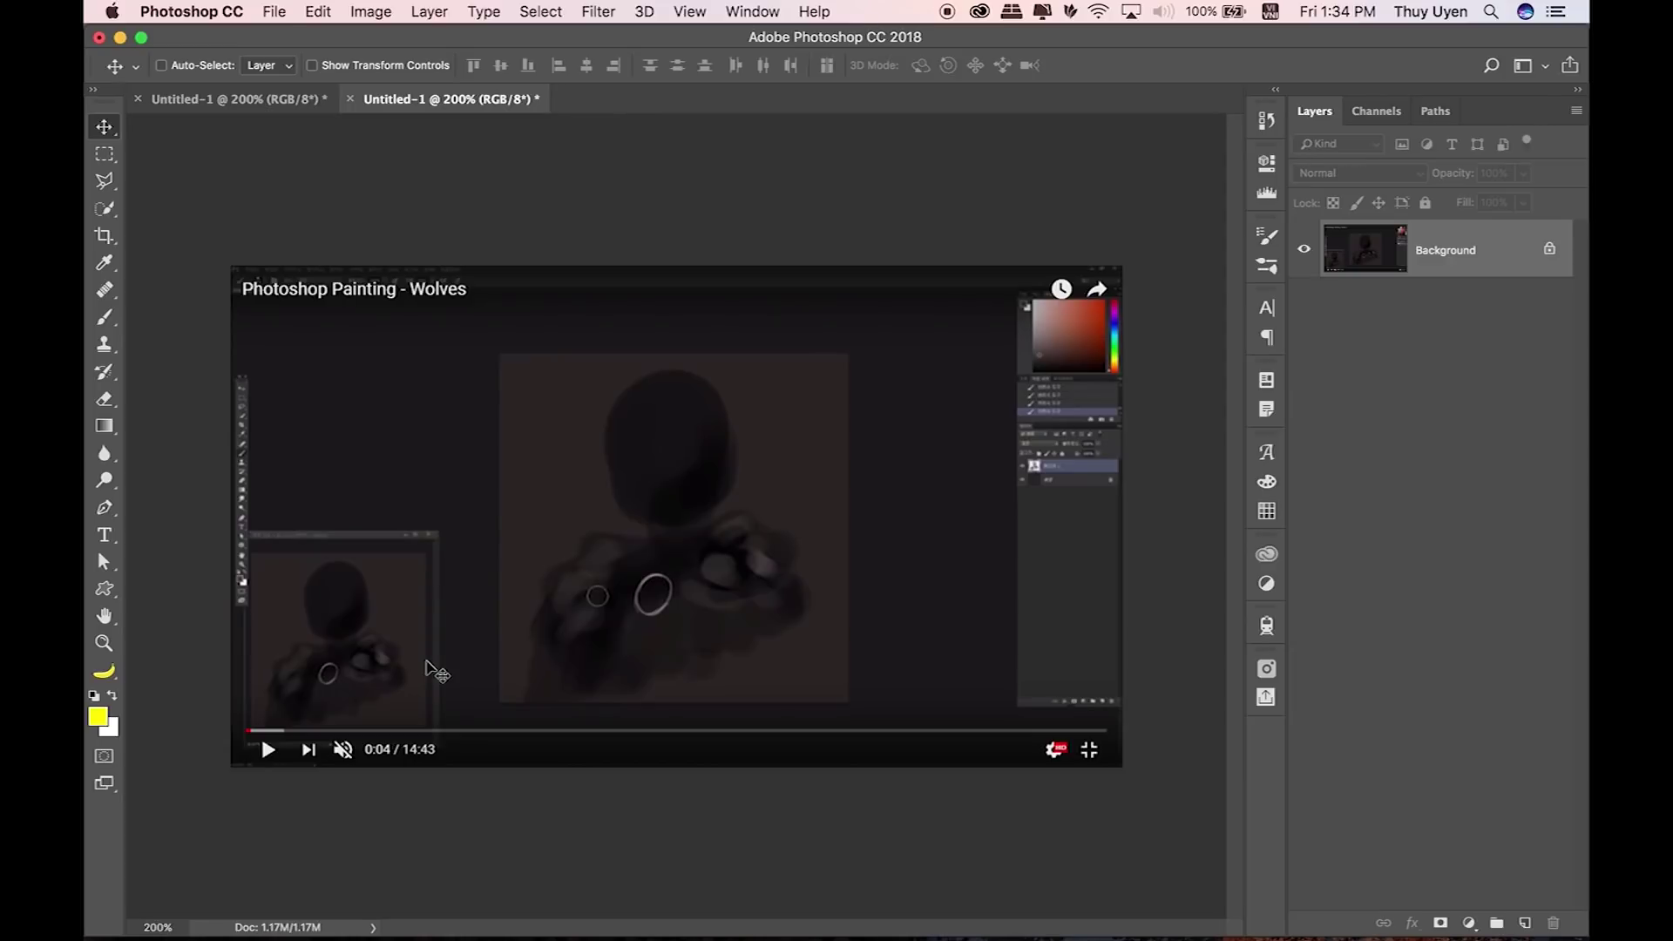
# Step: Switch to the Untitled-1 portrait and zoom to 600% on the forehead mole and eyes
pyautogui.click(188, 103)
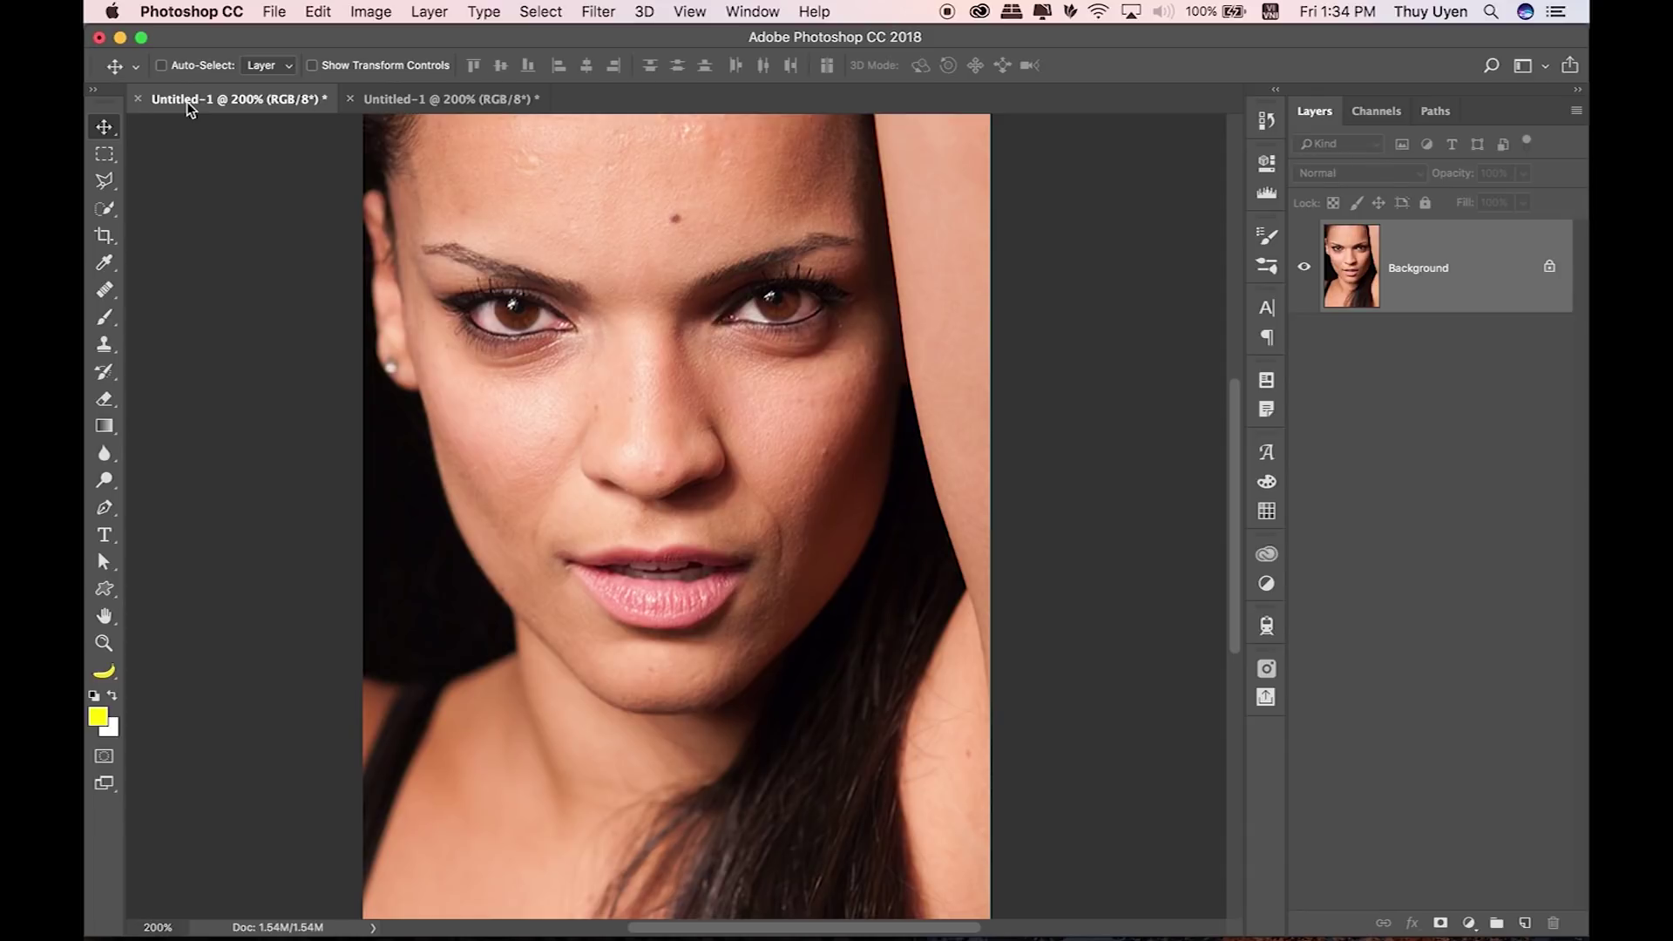
pyautogui.hotkey('ctrl', '-')
pyautogui.hotkey('ctrl', '+')
pyautogui.press('super+plus')
pyautogui.press('super+plus')
pyautogui.press('super+plus')
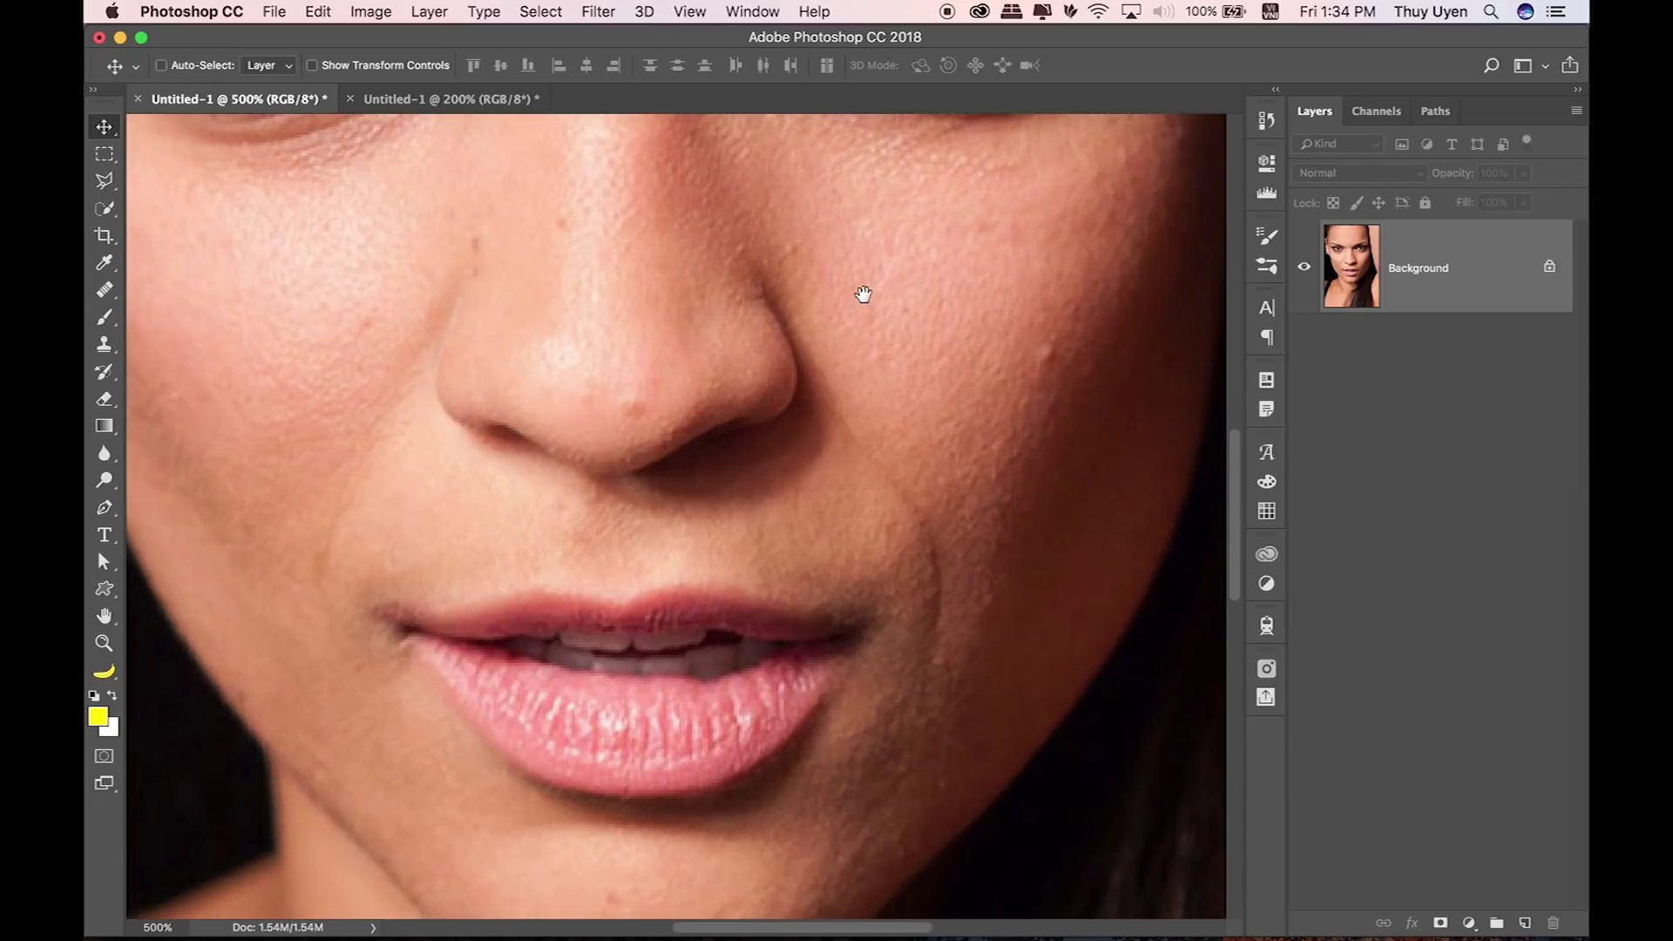
pyautogui.scroll(5, 844, 553)
pyautogui.scroll(1, 896, 456)
pyautogui.scroll(2, 896, 456)
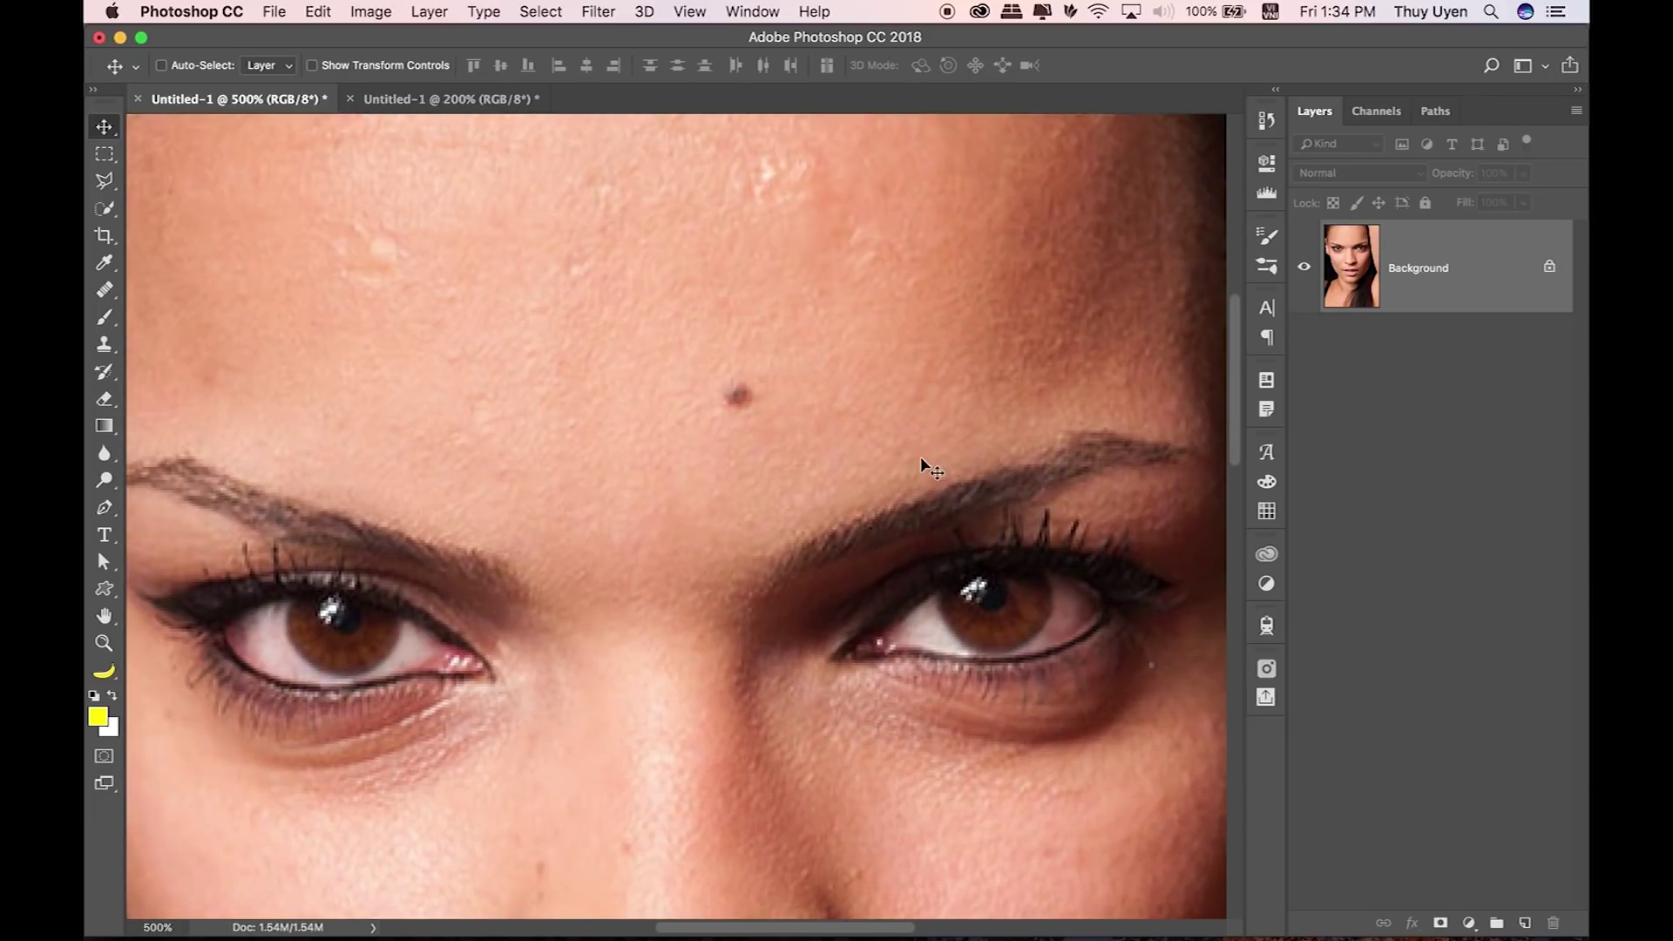
pyautogui.press('super+plus')
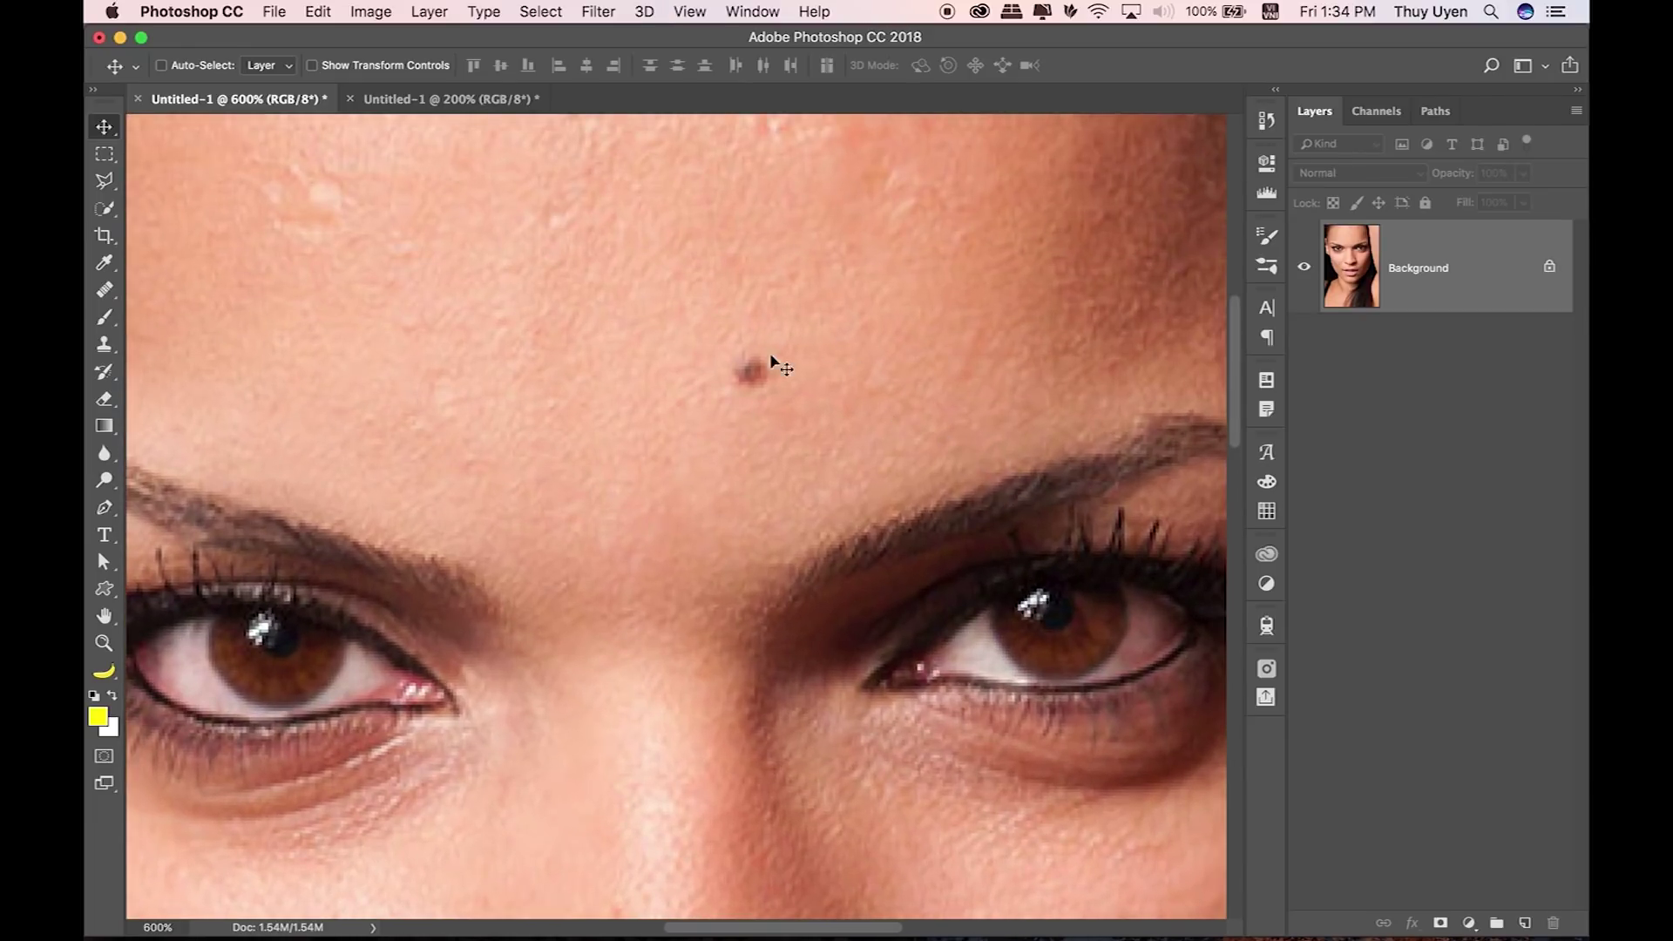
pyautogui.moveTo(694, 374)
pyautogui.mouseDown()
pyautogui.moveTo(780, 361)
pyautogui.moveTo(739, 329)
pyautogui.mouseUp()
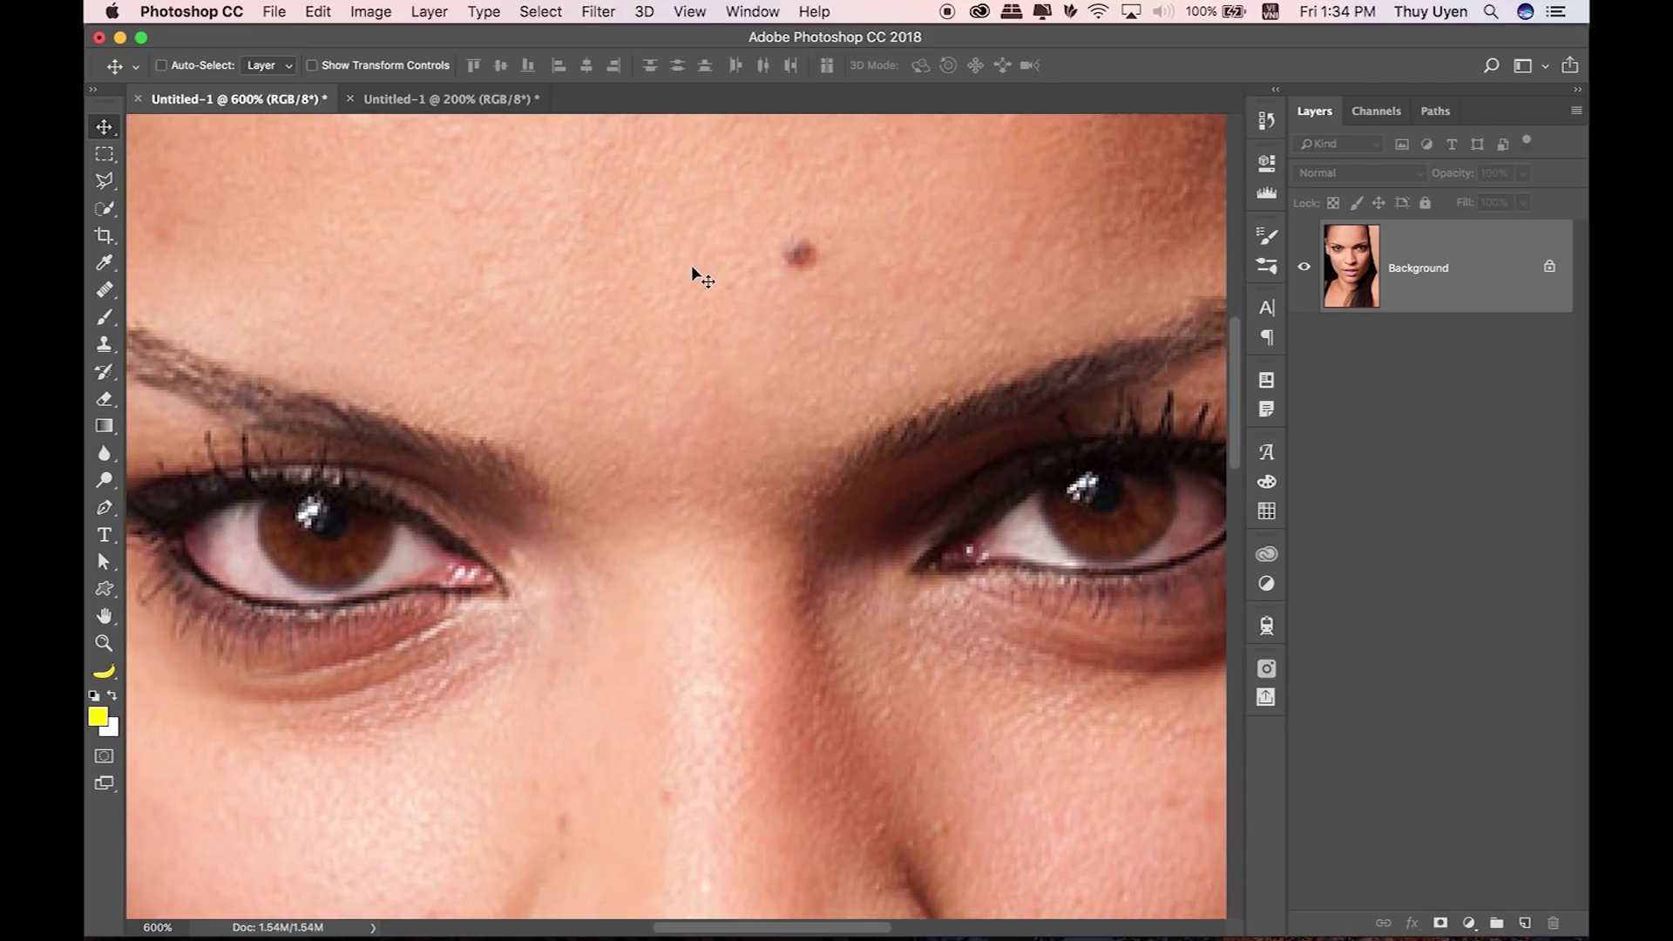
pyautogui.click(757, 13)
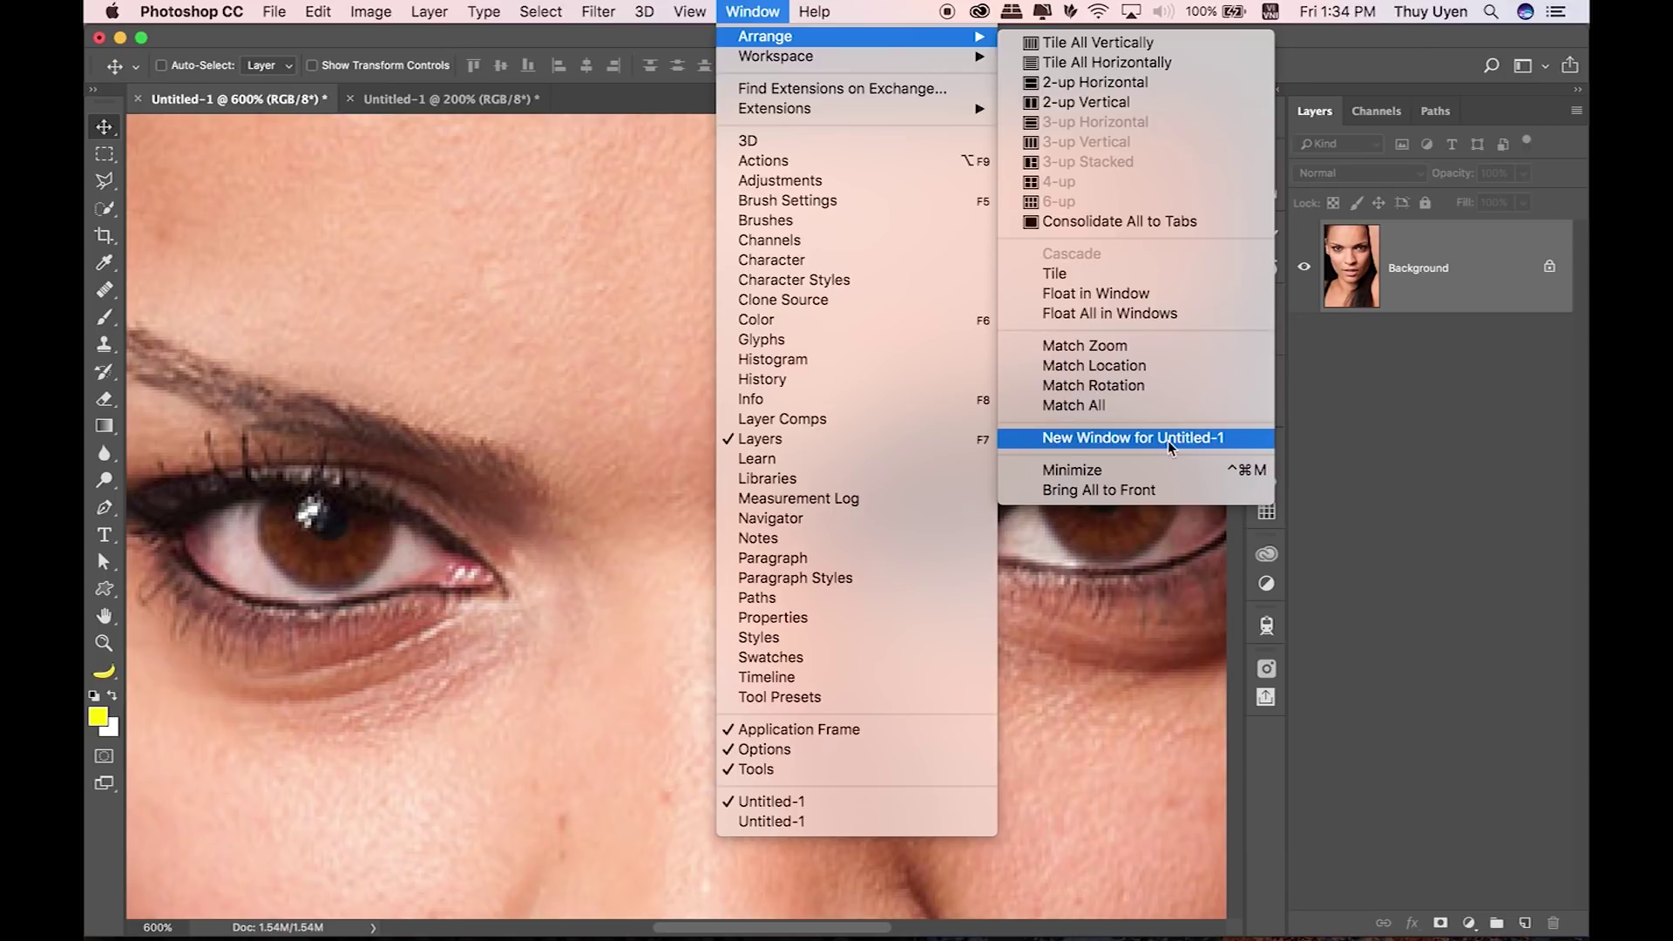
# Step: Create a new window of Untitled-1 and detach it as a floating window
pyautogui.click(1122, 437)
pyautogui.click(643, 99)
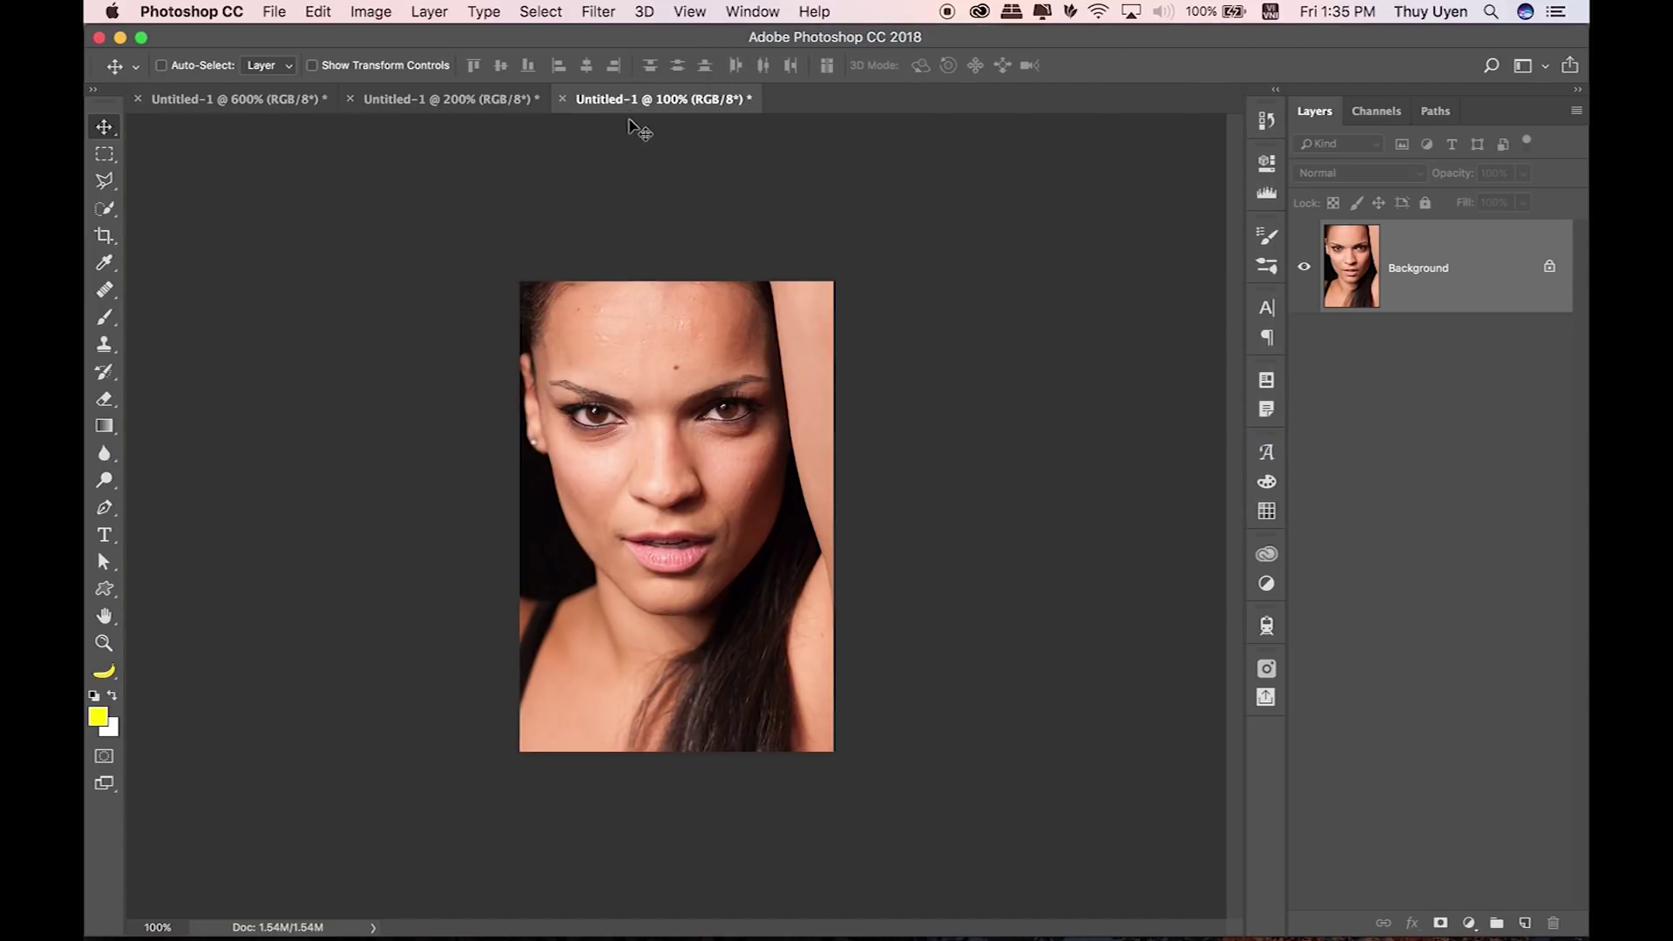
pyautogui.click(676, 161)
pyautogui.moveTo(676, 161)
pyautogui.mouseDown()
pyautogui.moveTo(710, 299)
pyautogui.moveTo(1357, 396)
pyautogui.mouseUp()
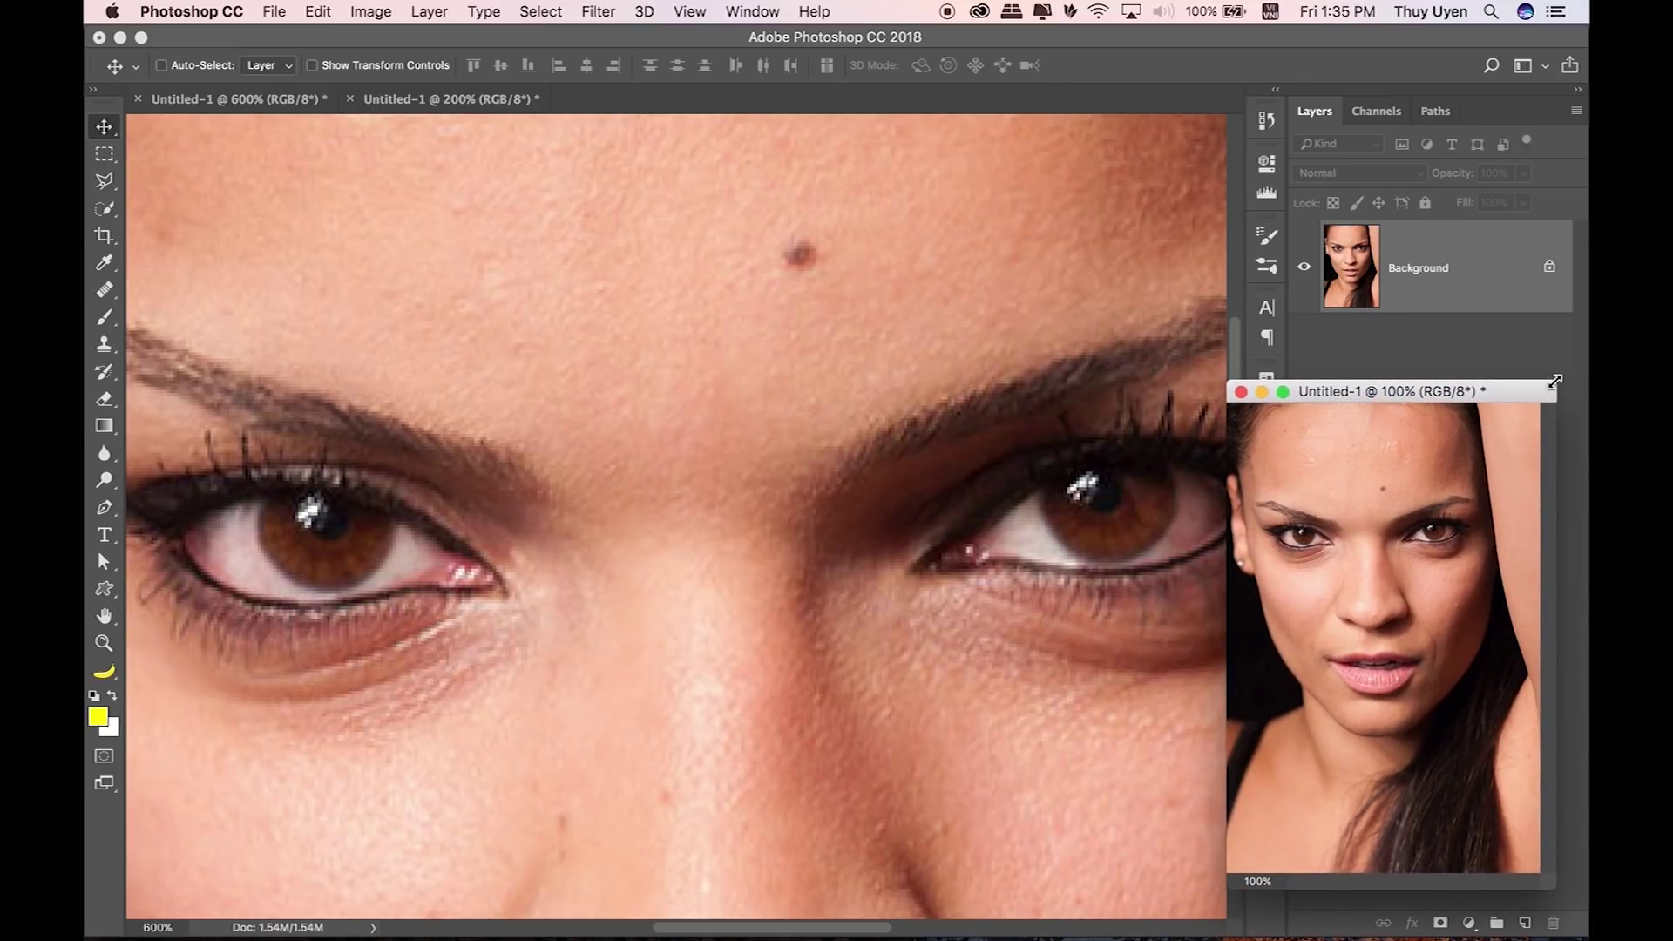
# Step: Shrink and position the floating view, zoomed out to 66.7% to show the whole portrait
pyautogui.moveTo(1547, 384)
pyautogui.mouseDown()
pyautogui.moveTo(1524, 414)
pyautogui.moveTo(1512, 389)
pyautogui.mouseUp()
pyautogui.moveTo(1384, 392)
pyautogui.mouseDown()
pyautogui.moveTo(635, 349)
pyautogui.moveTo(325, 447)
pyautogui.mouseUp()
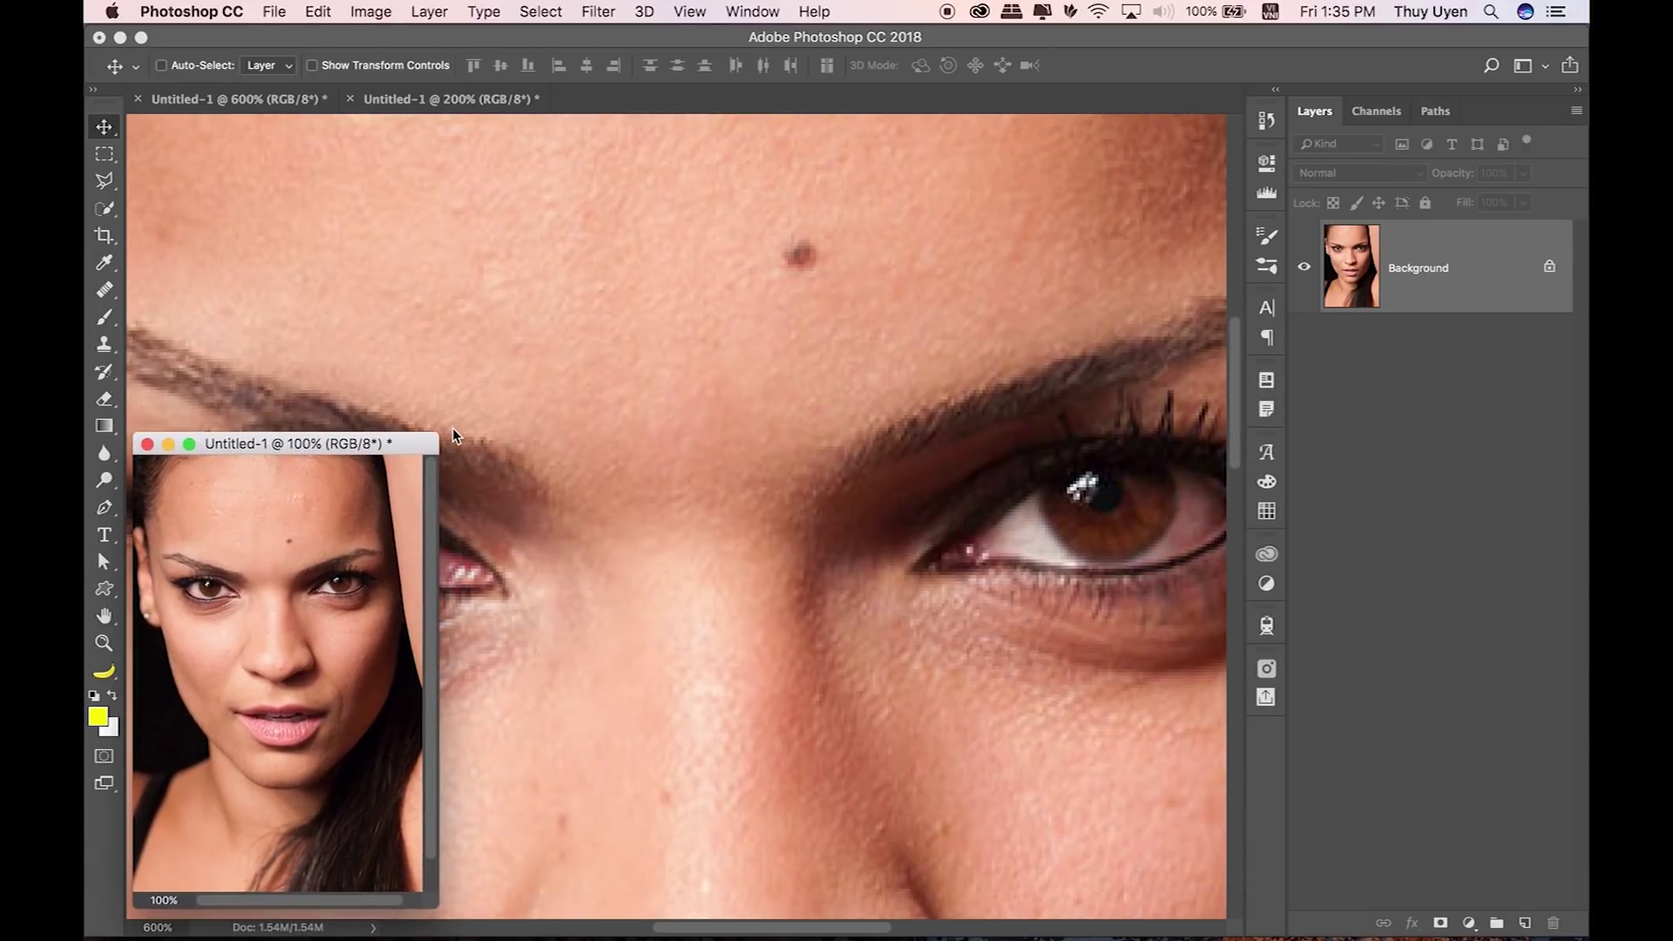
pyautogui.moveTo(435, 435); pyautogui.dragTo(353, 563)
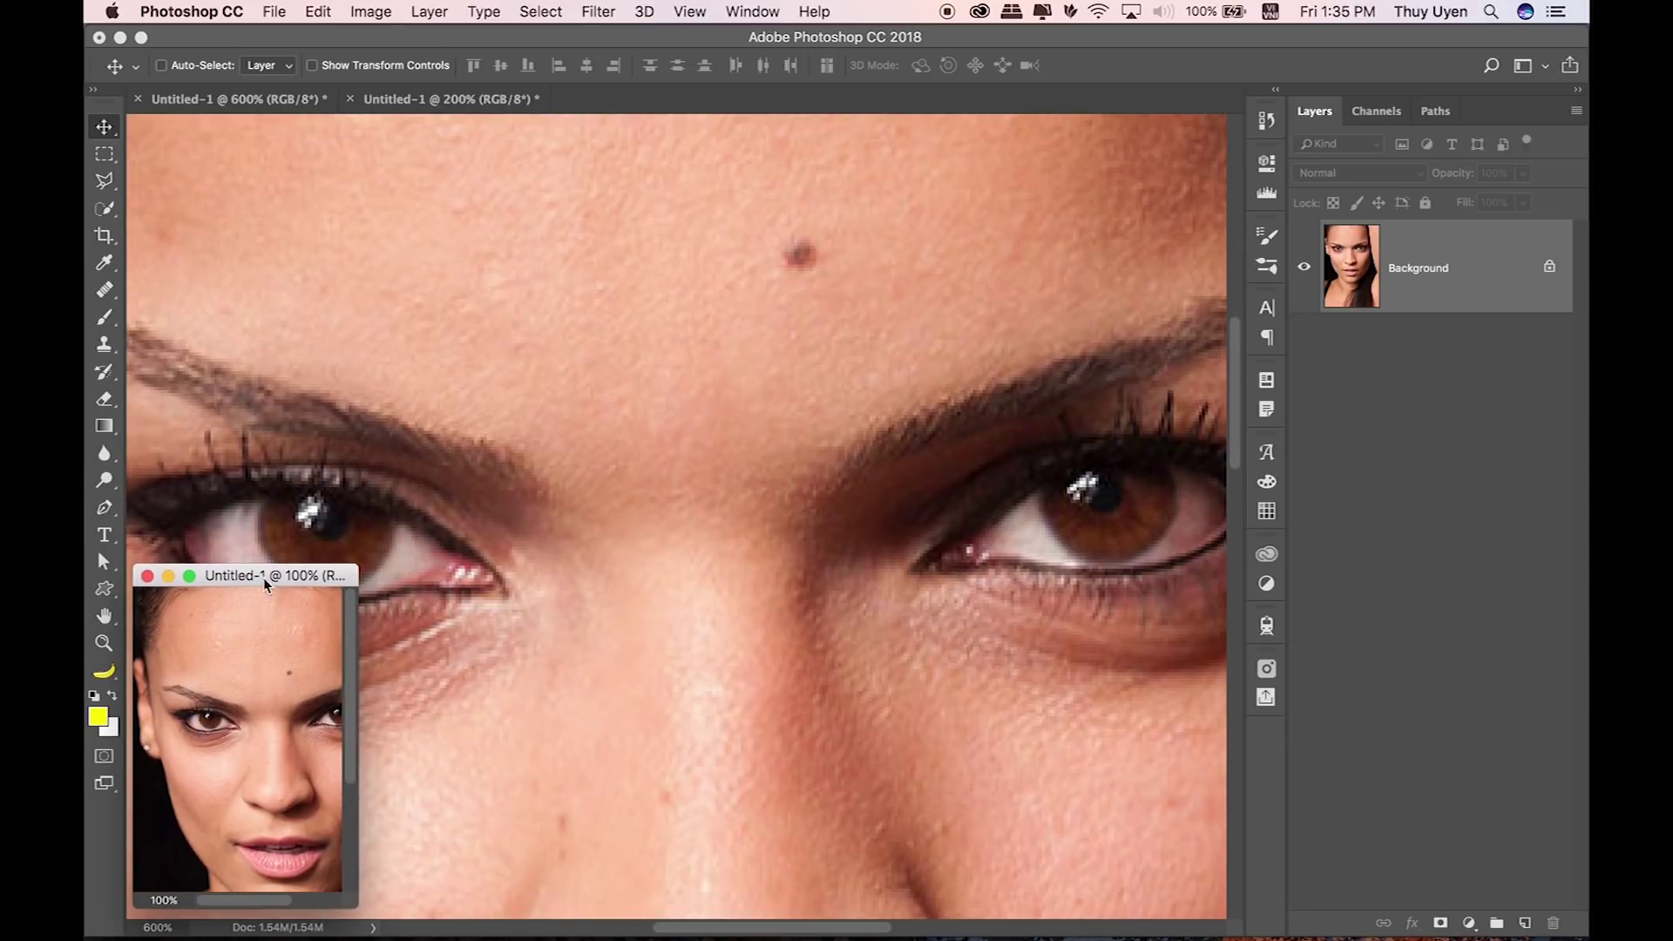
pyautogui.hotkey('ctrl', '0')
pyautogui.hotkey('ctrl', '-')
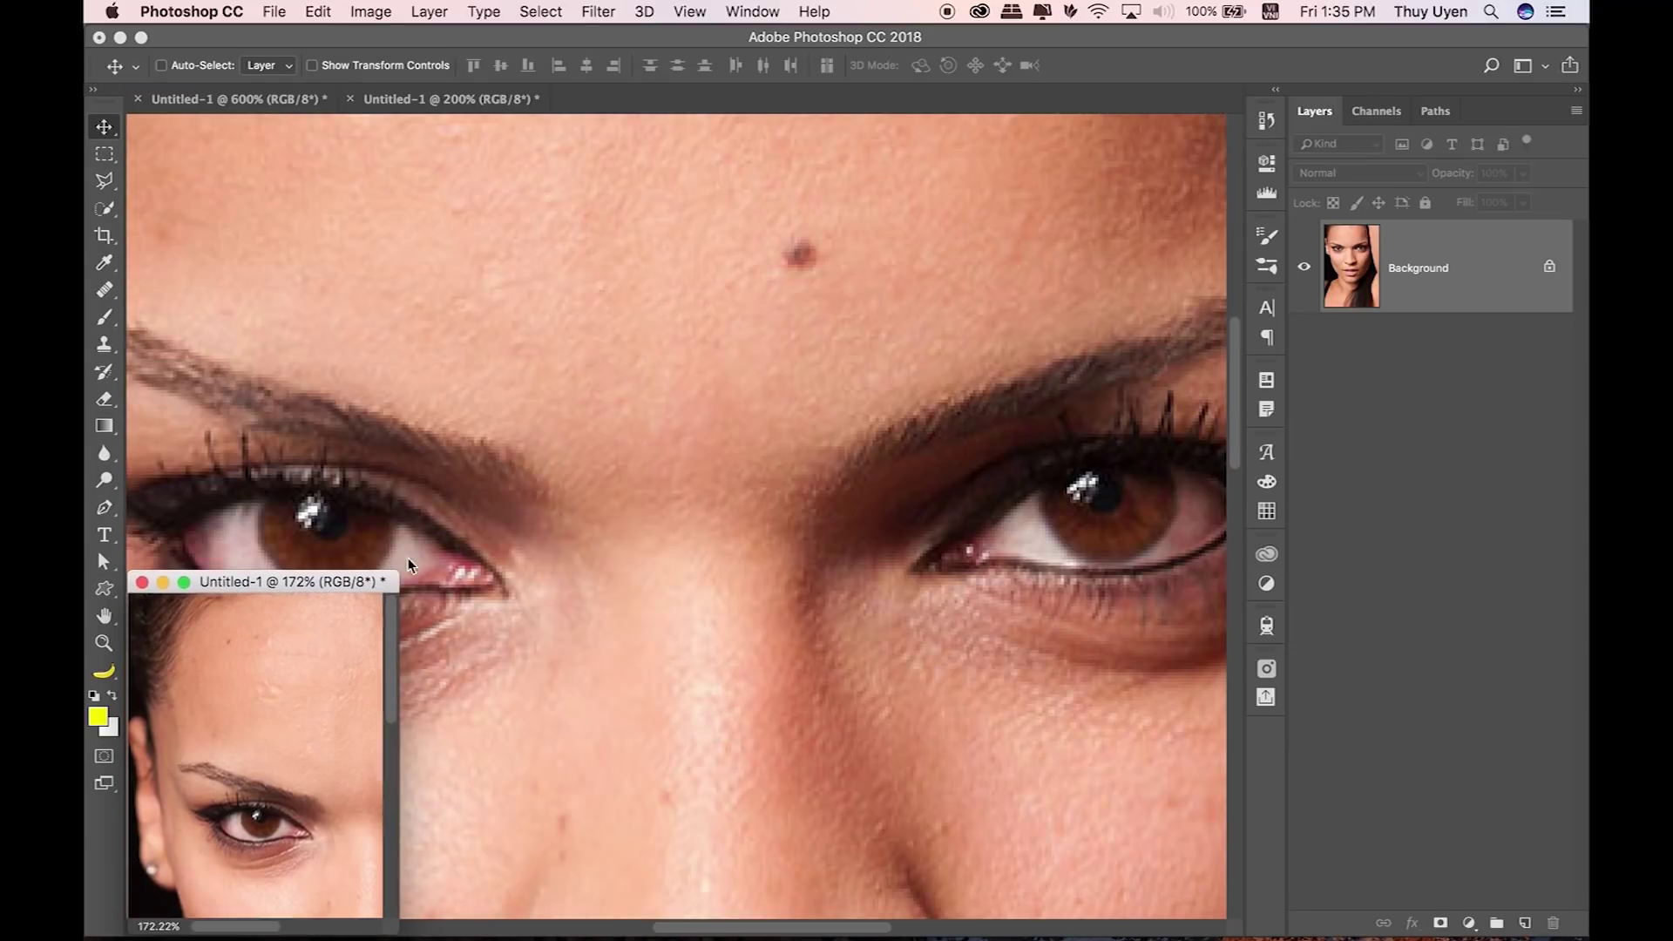
pyautogui.moveTo(318, 581); pyautogui.dragTo(318, 564)
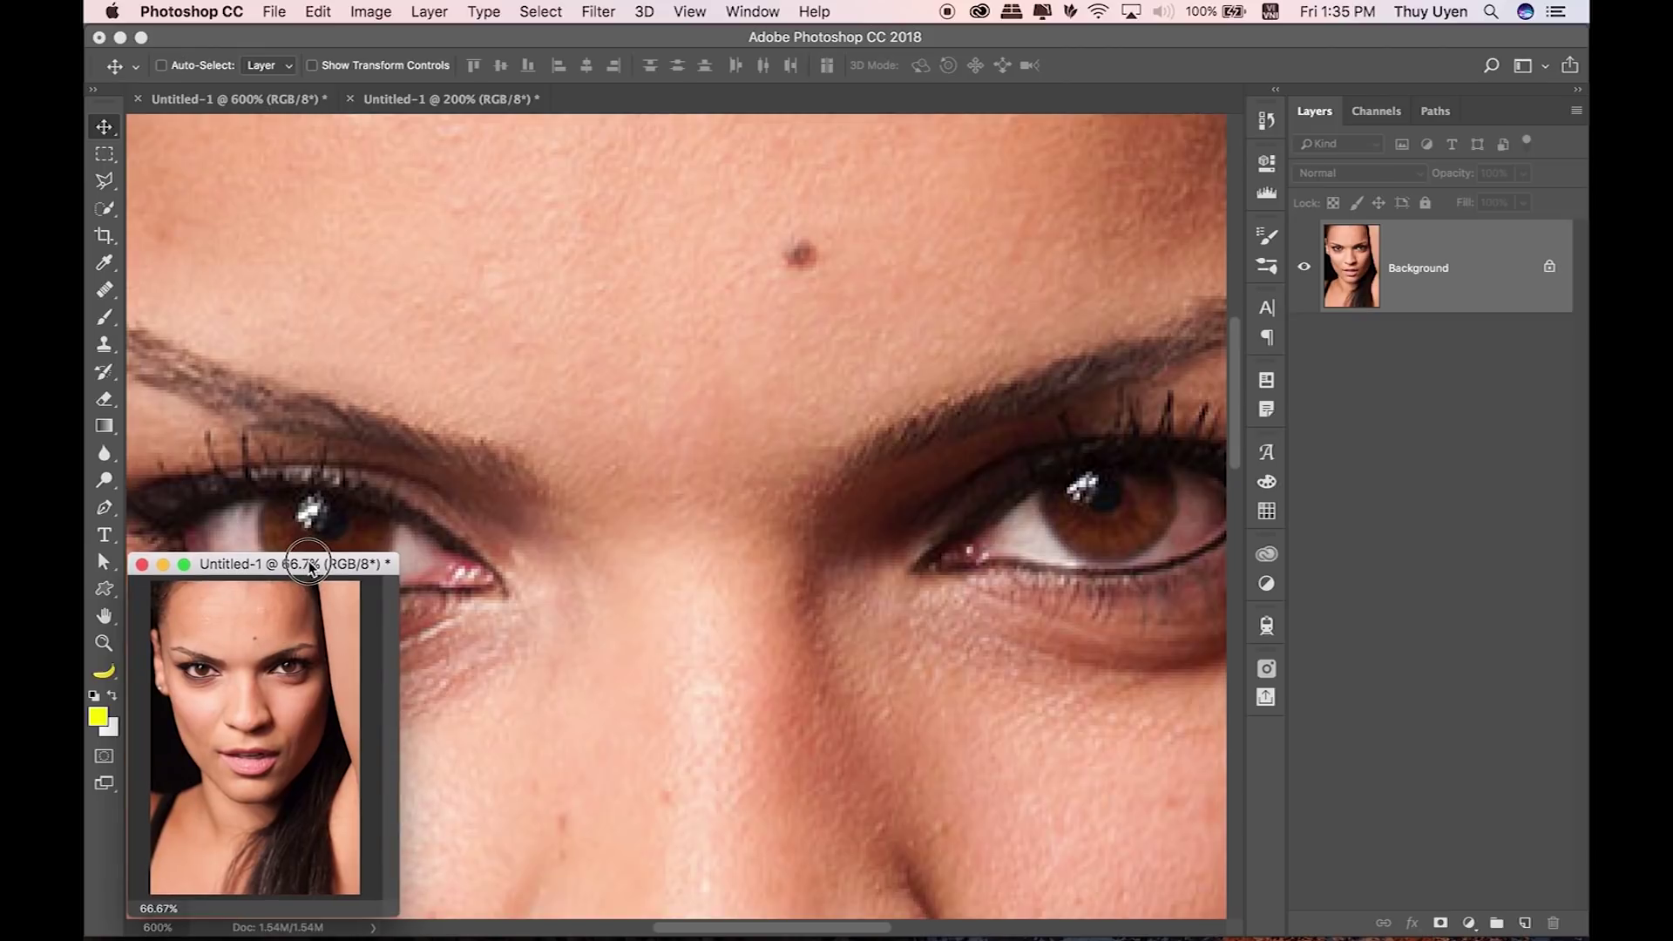
pyautogui.moveTo(305, 564); pyautogui.dragTo(308, 560)
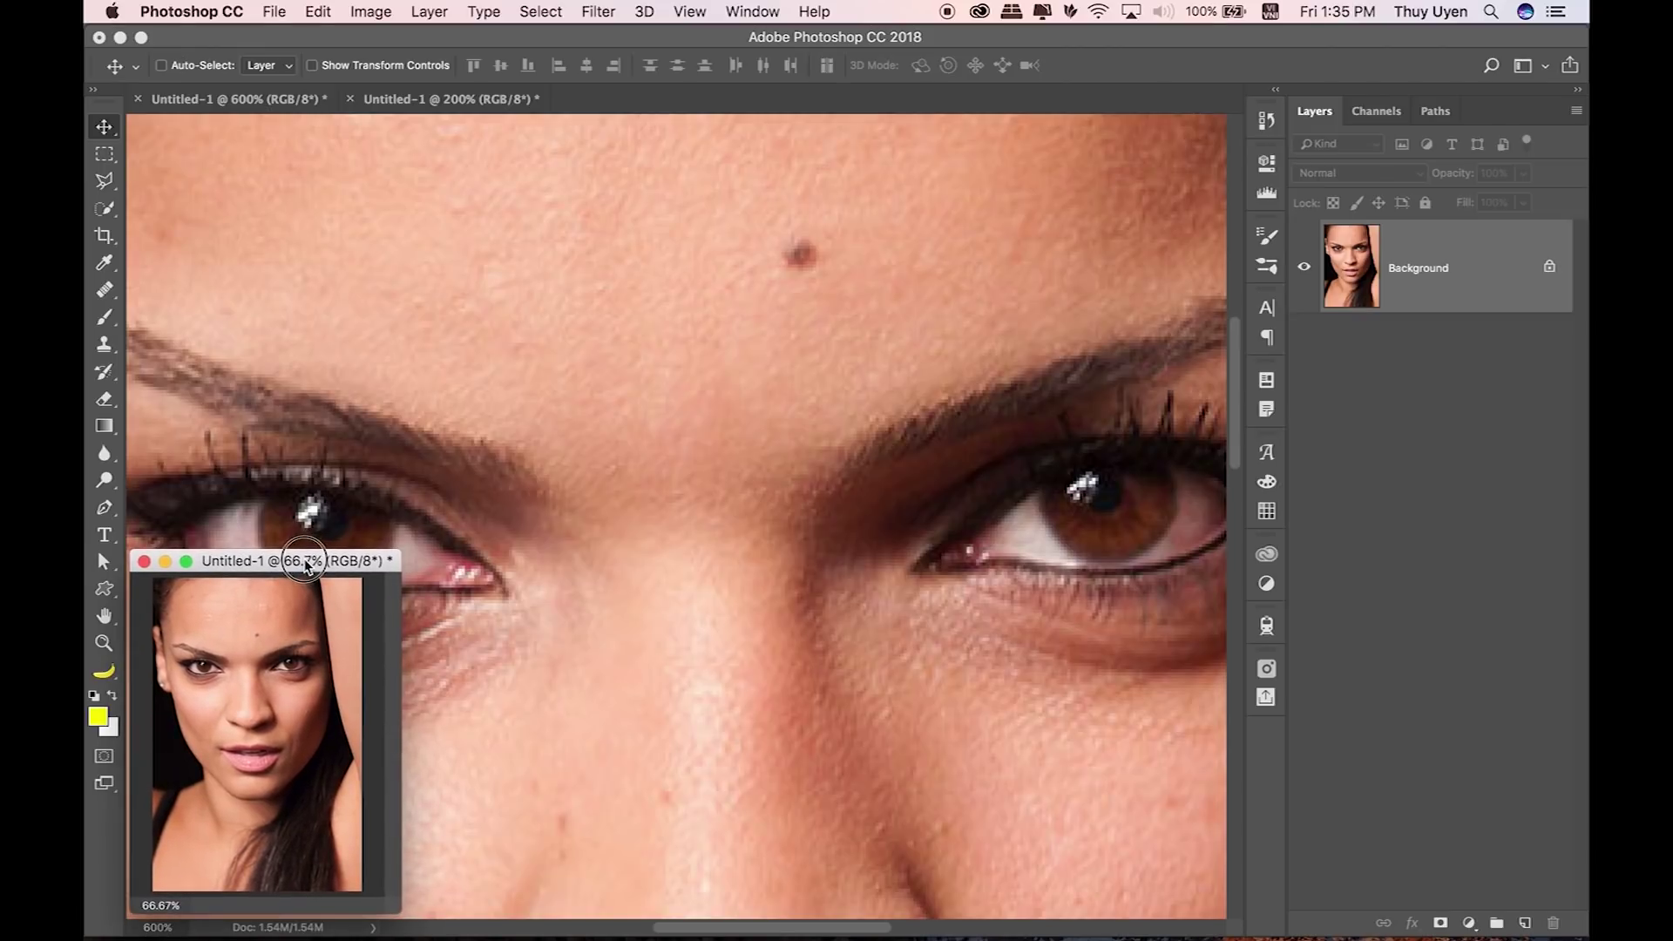
pyautogui.click(942, 148)
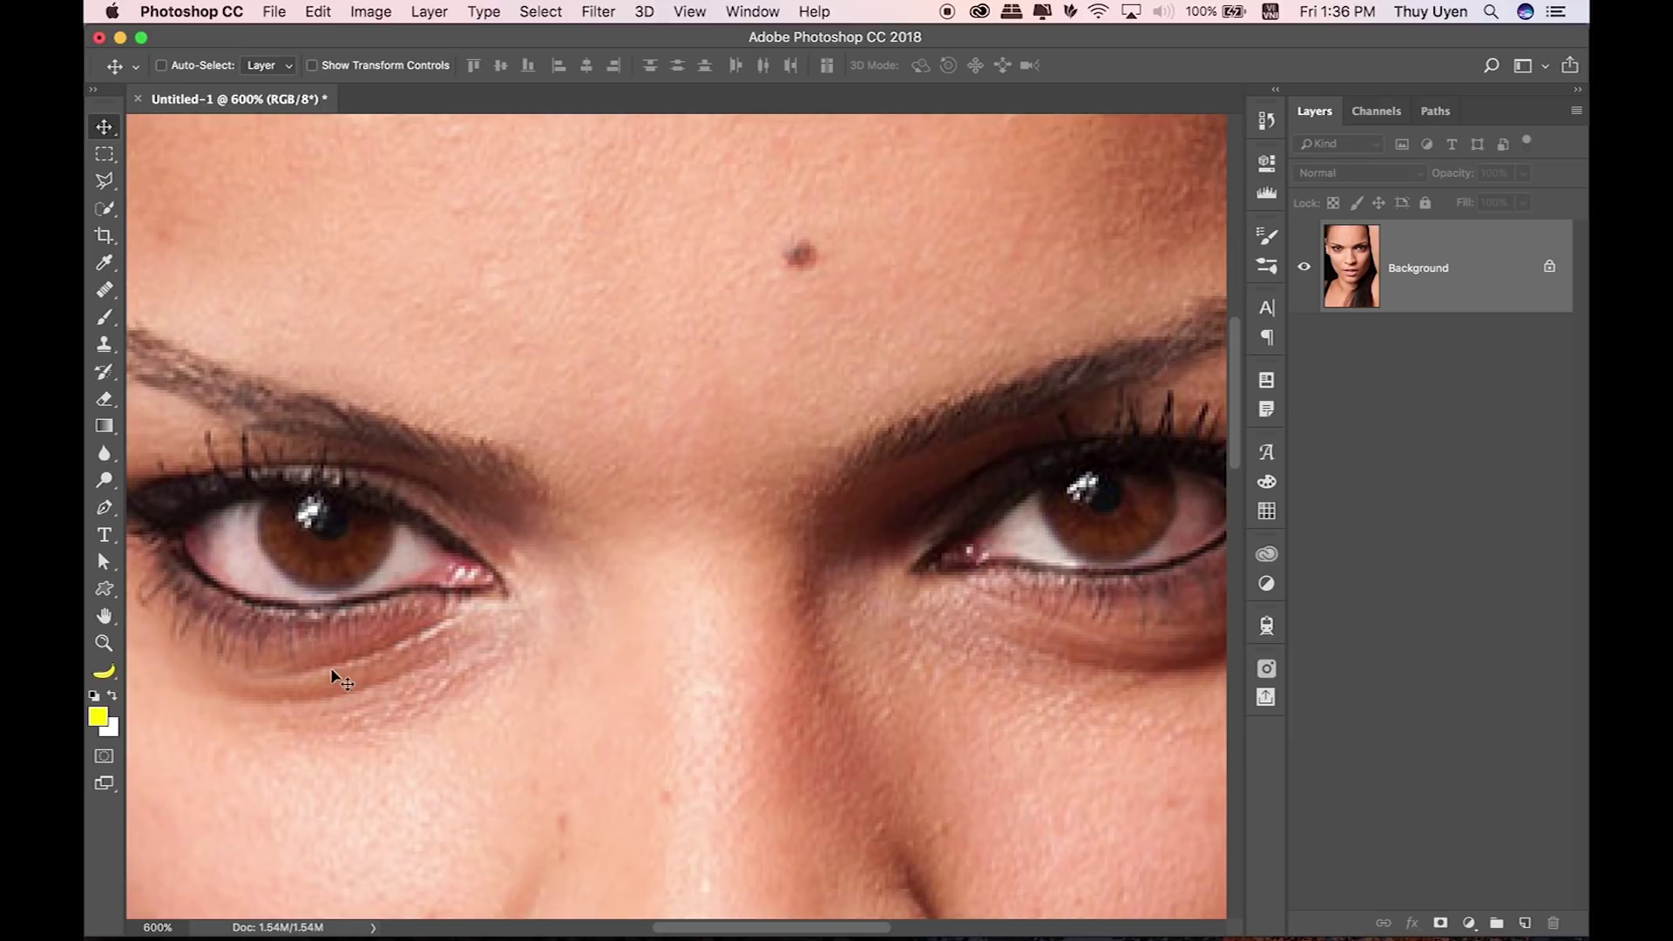
# Step: Tile the two views horizontally, then switch to a 2-up Vertical arrangement
pyautogui.click(752, 11)
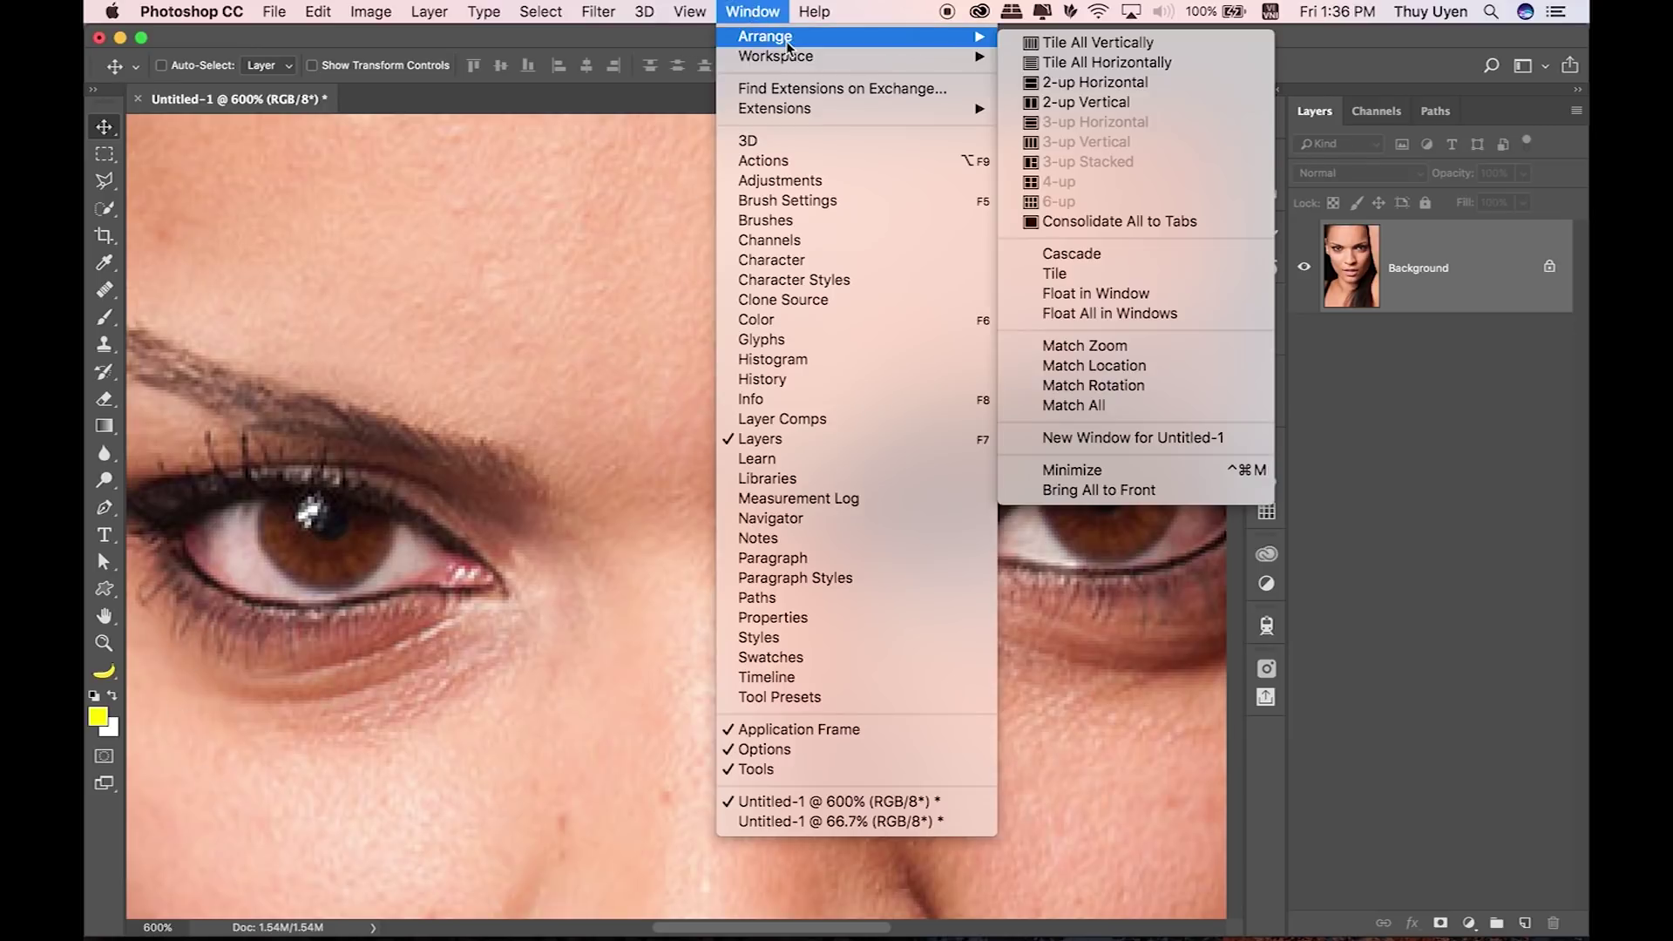
pyautogui.click(1086, 63)
pyautogui.click(752, 11)
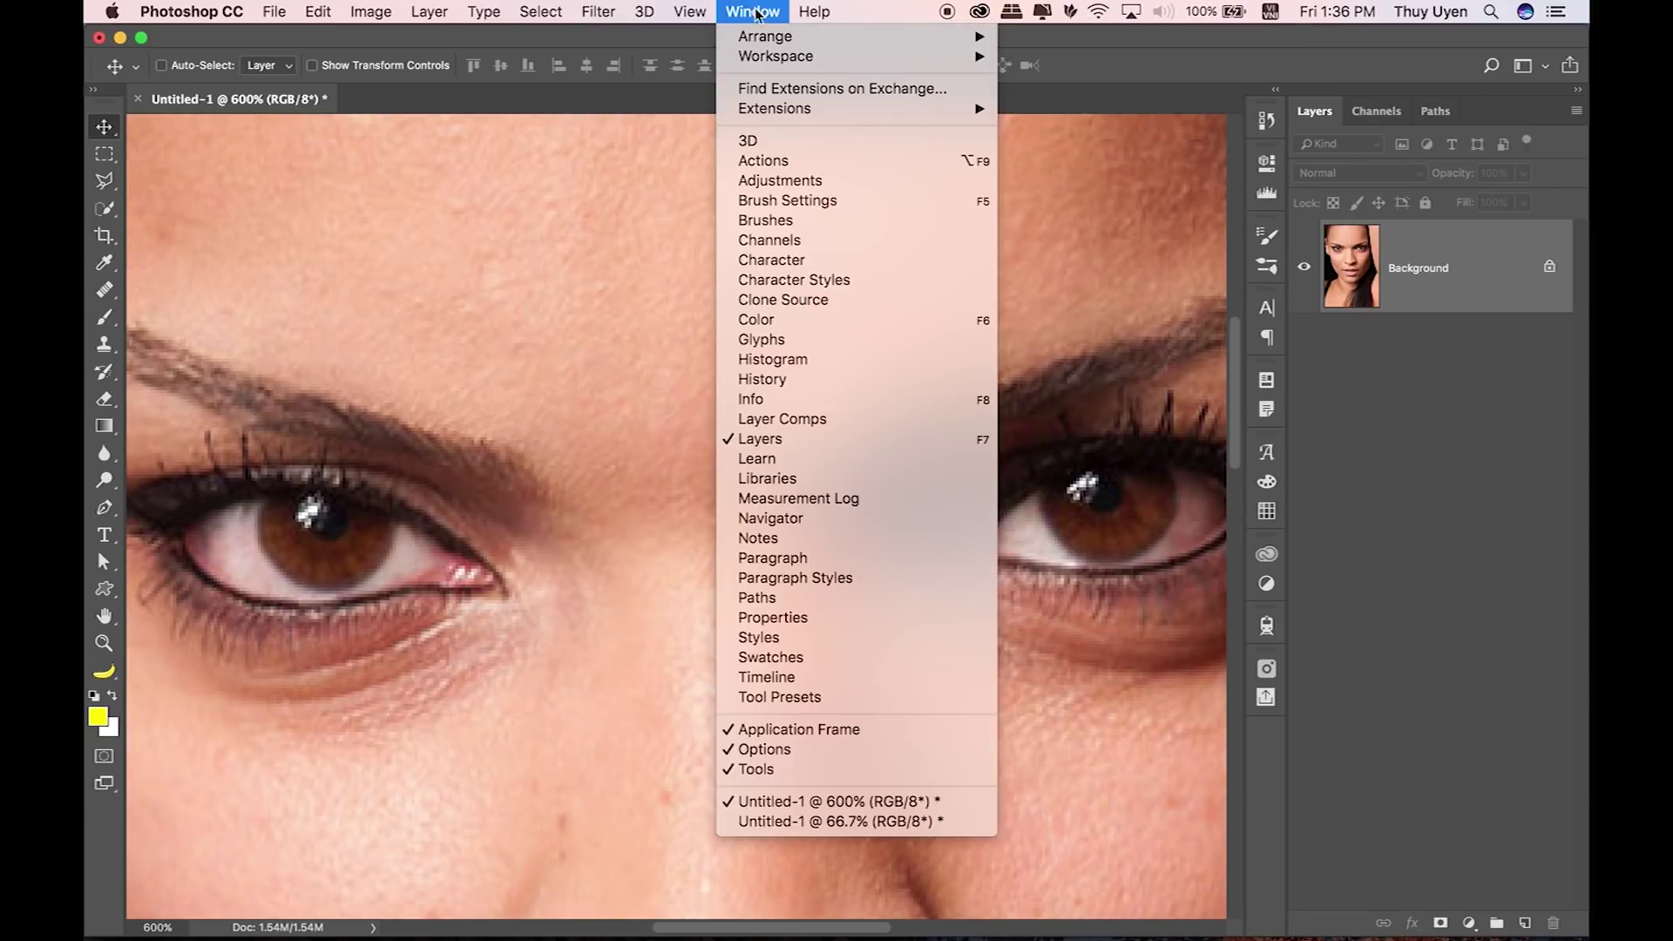
pyautogui.click(1089, 84)
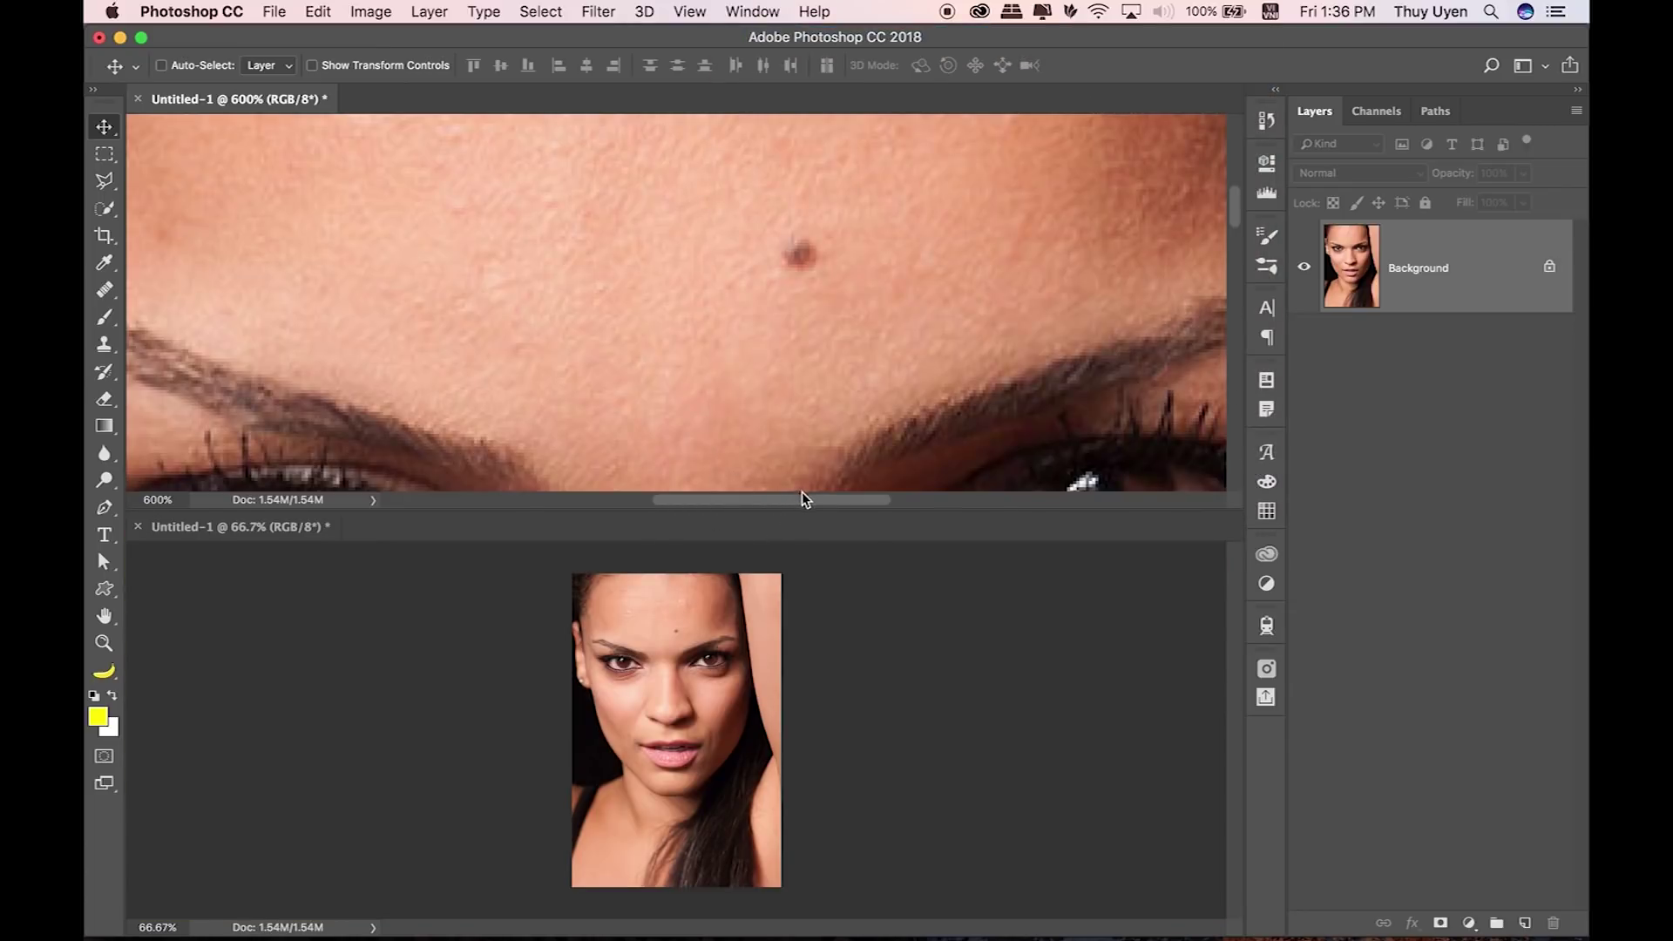
pyautogui.click(753, 12)
pyautogui.moveTo(765, 37)
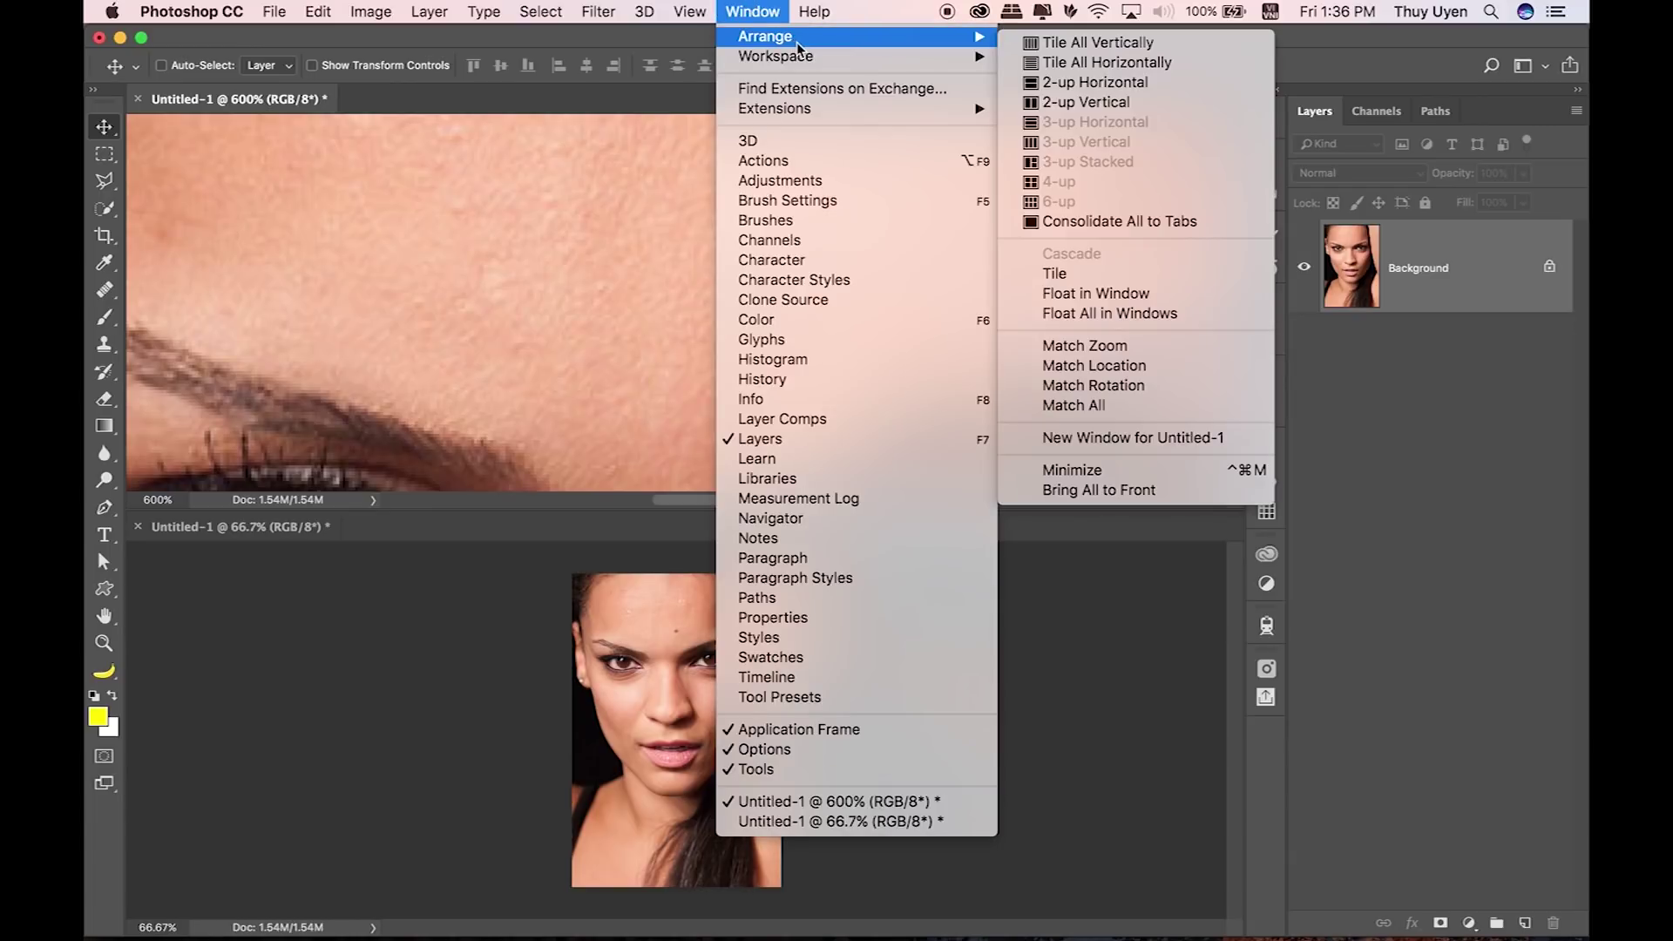
pyautogui.click(1054, 101)
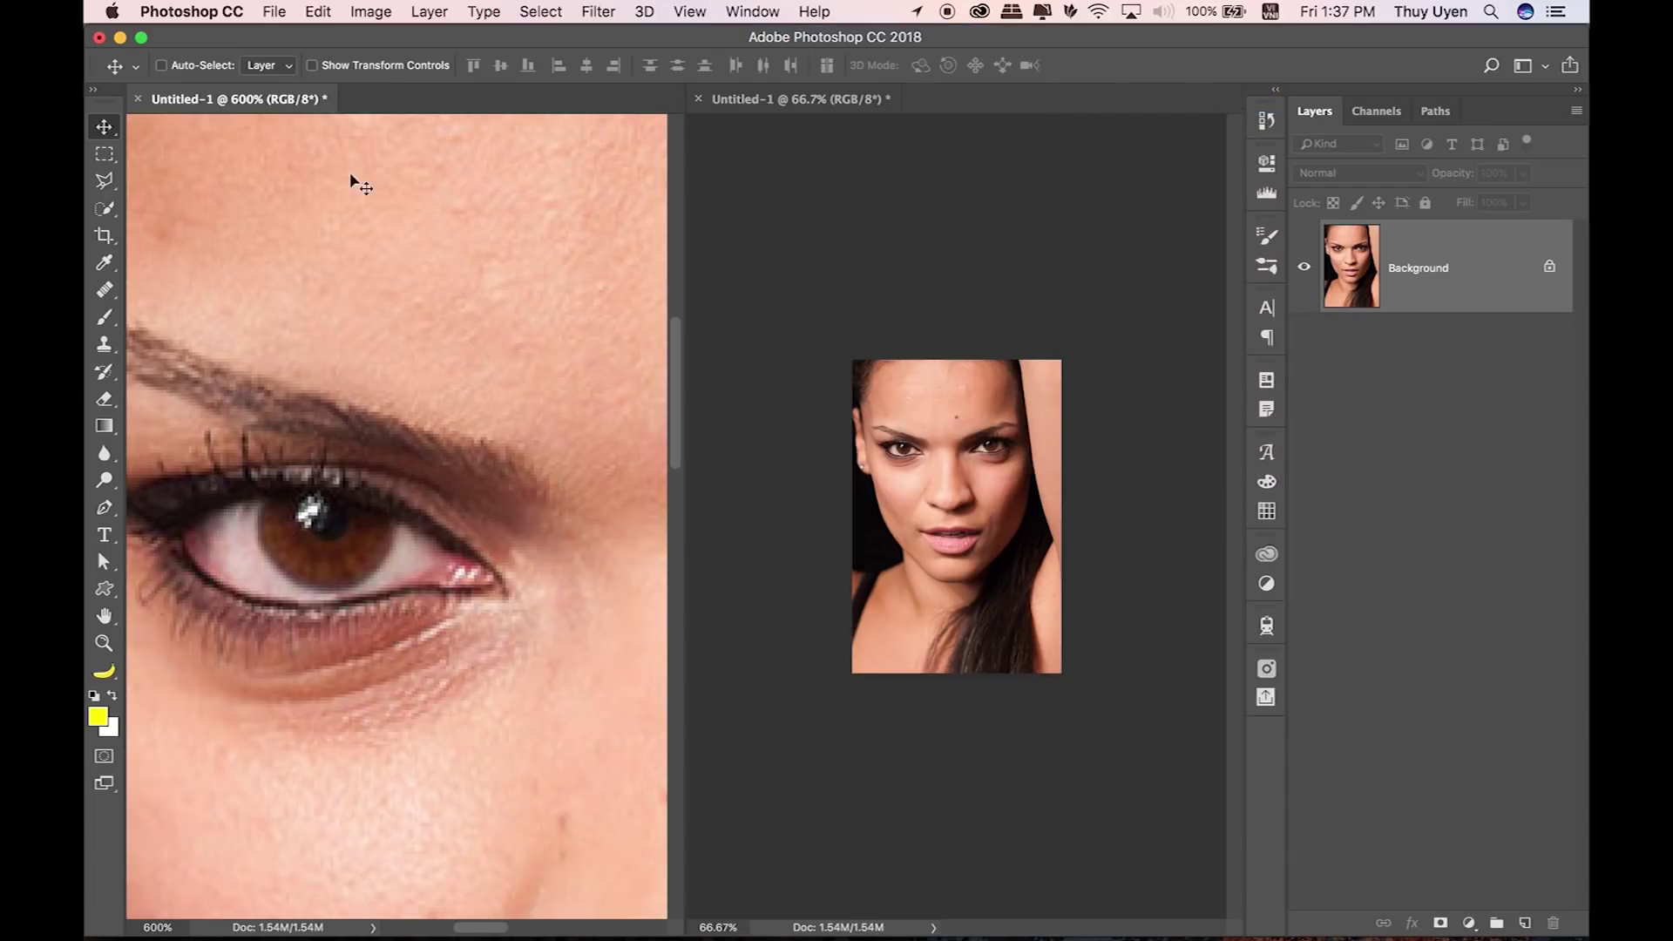
# Step: Widen the close-up pane and patch the forehead mole with nearby clean skin using the Patch Tool
pyautogui.moveTo(684, 101); pyautogui.dragTo(1008, 132)
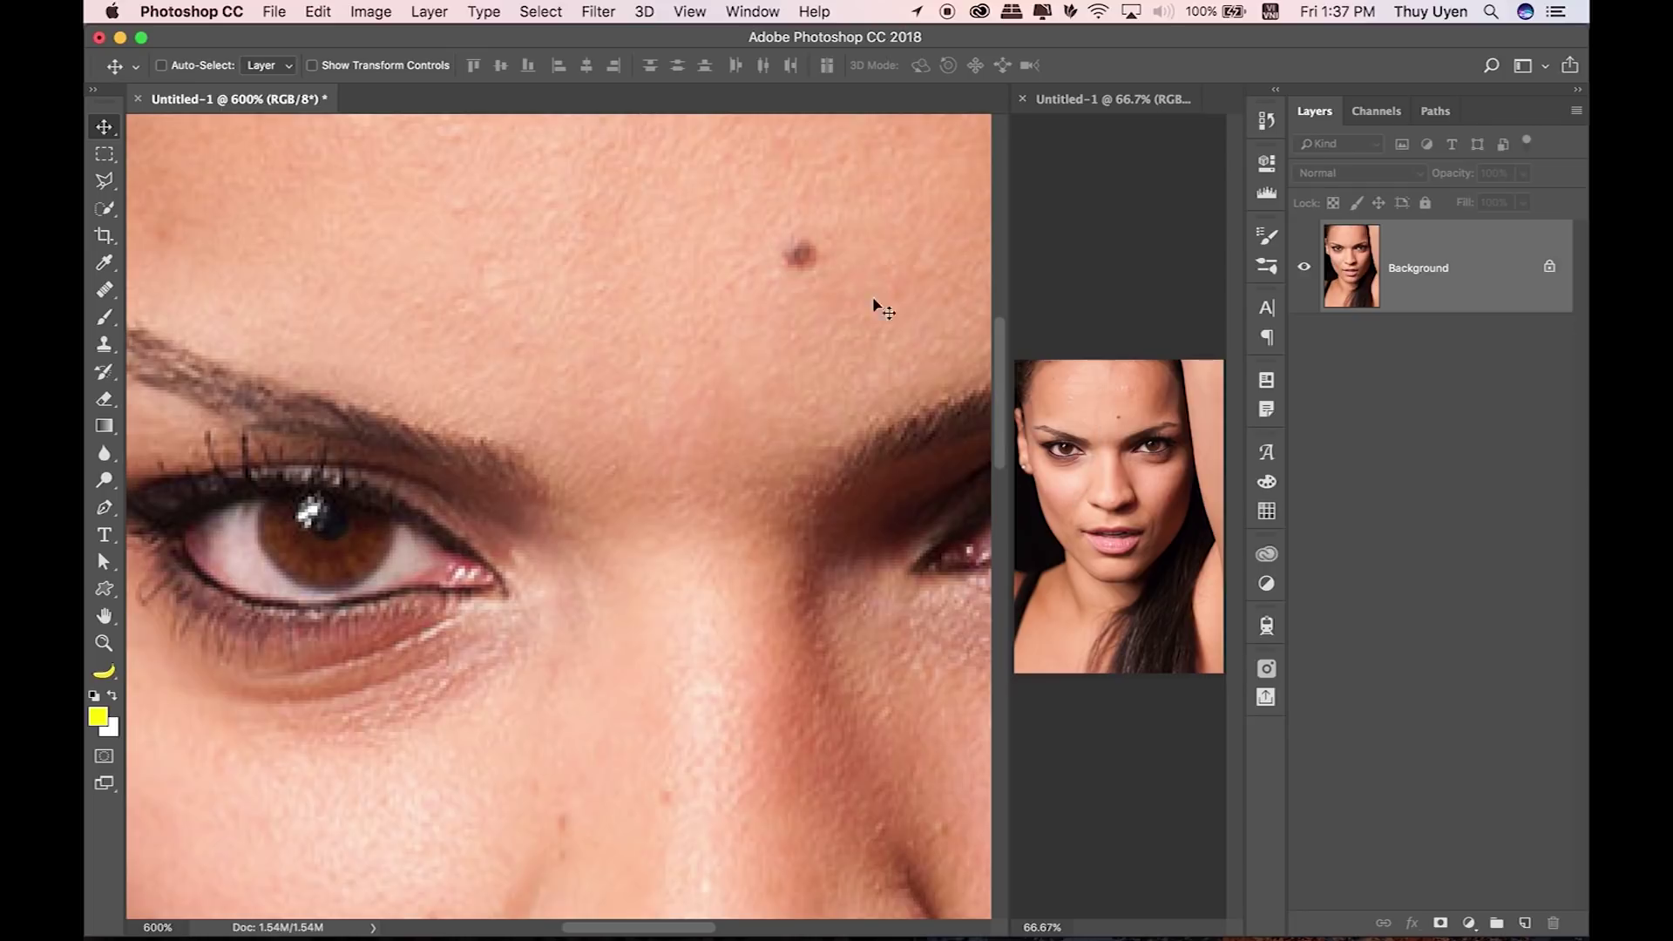
pyautogui.moveTo(684, 262); pyautogui.dragTo(578, 285)
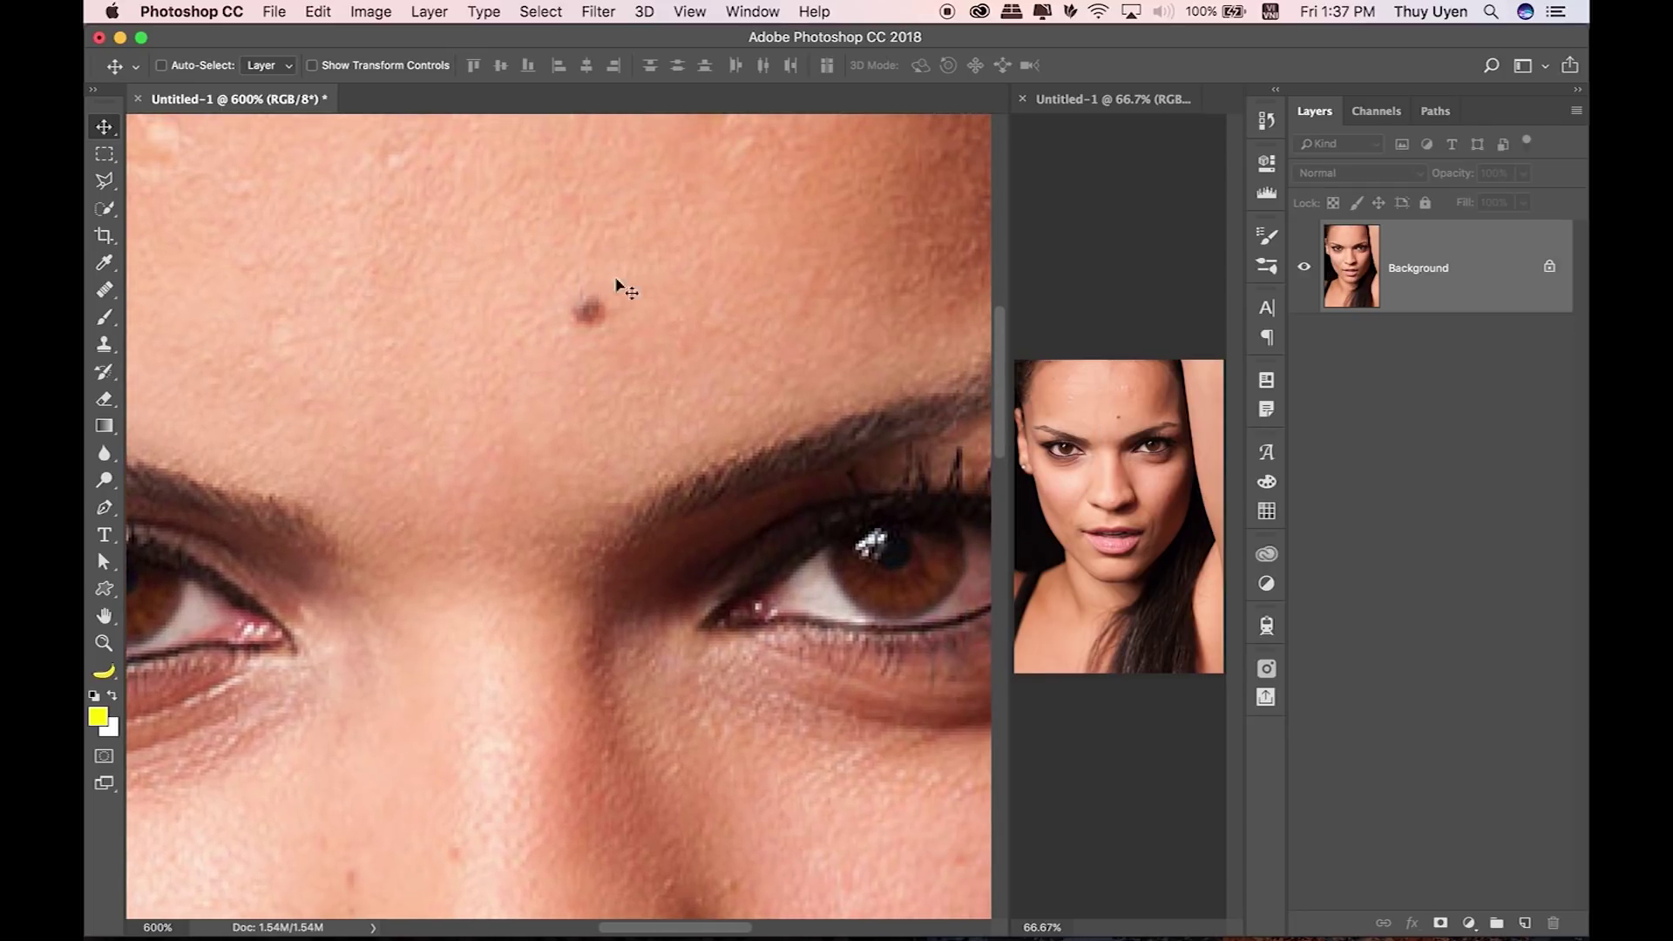
pyautogui.rightClick(105, 289)
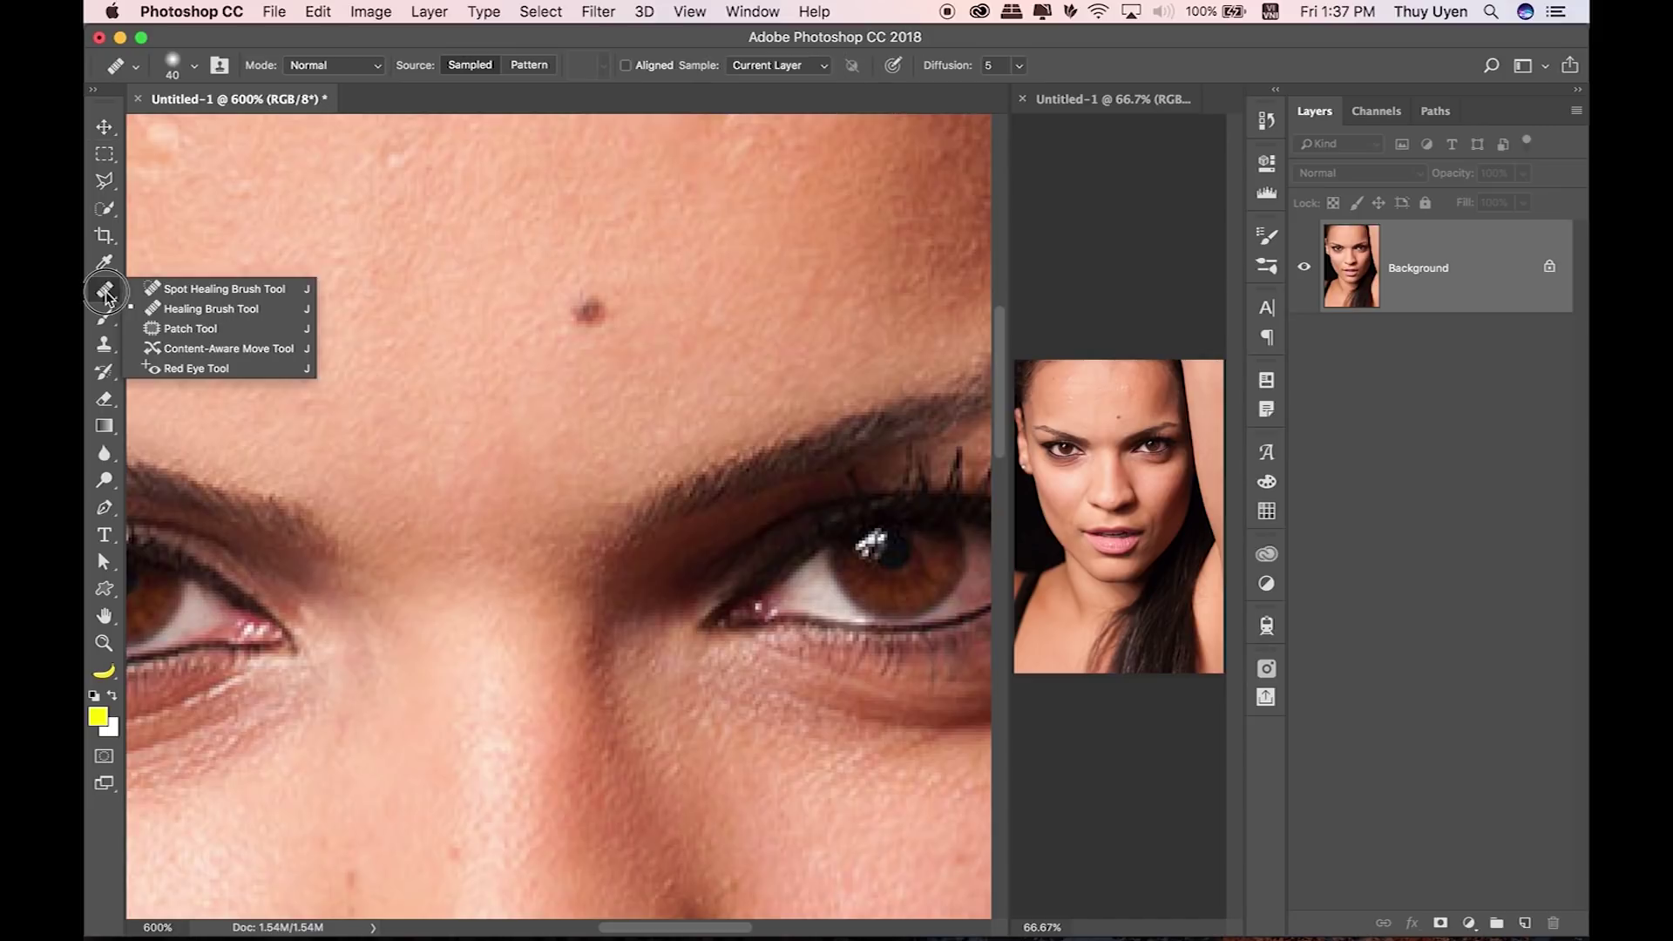
pyautogui.click(179, 322)
pyautogui.moveTo(588, 285); pyautogui.dragTo(616, 299)
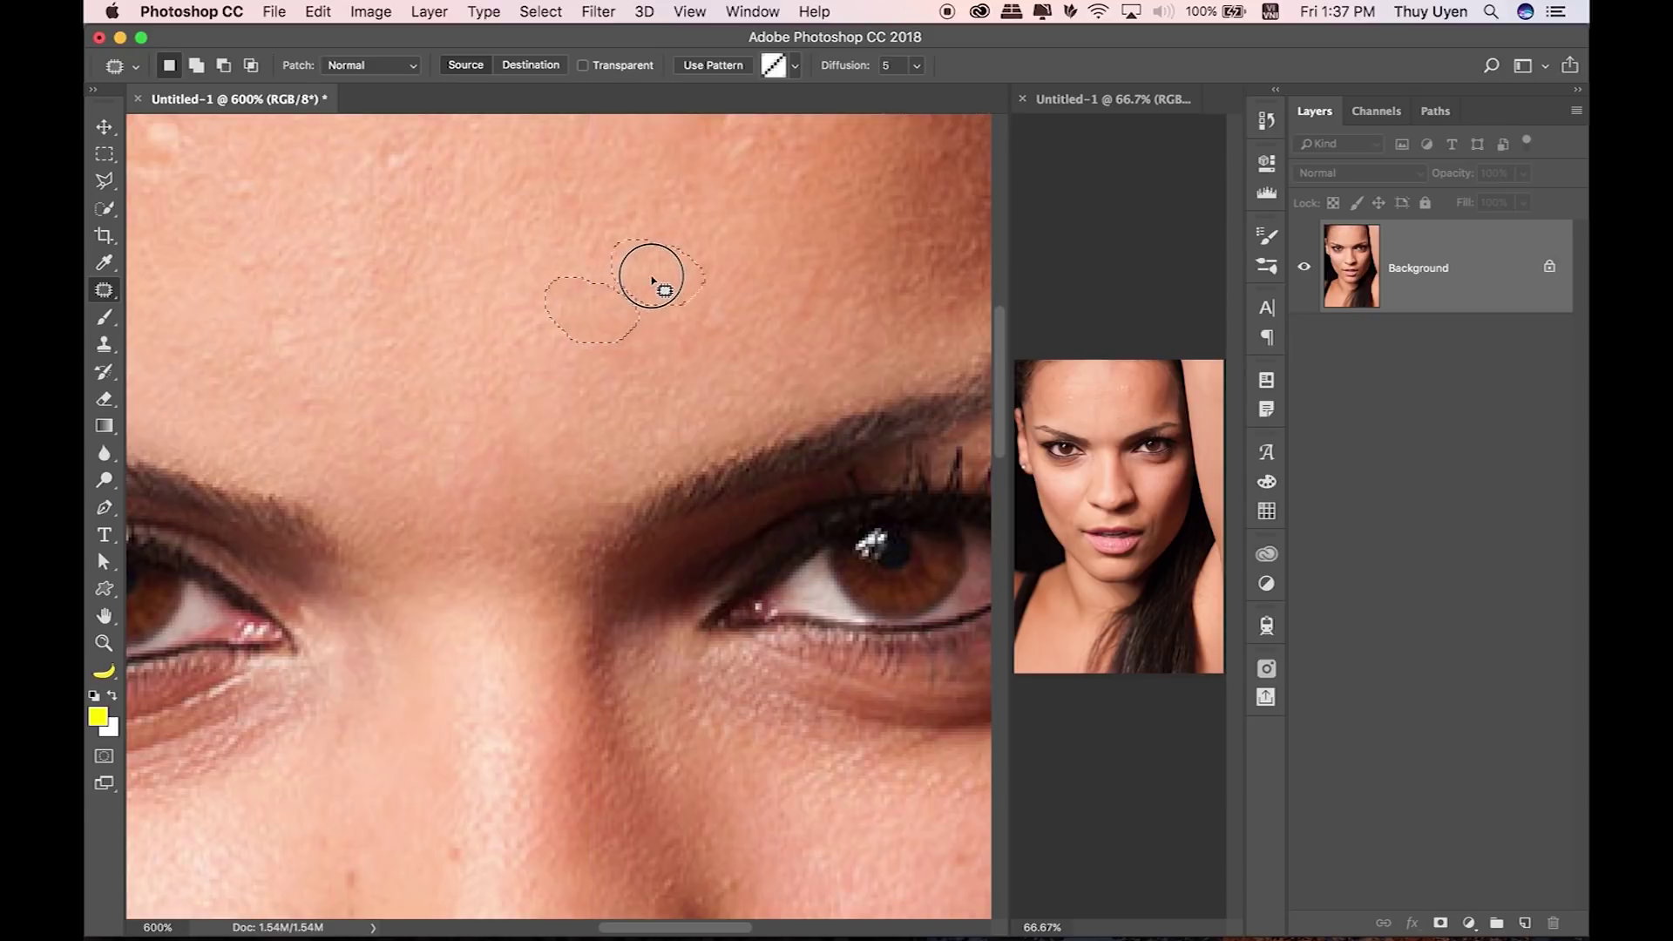
pyautogui.moveTo(616, 298); pyautogui.dragTo(657, 273)
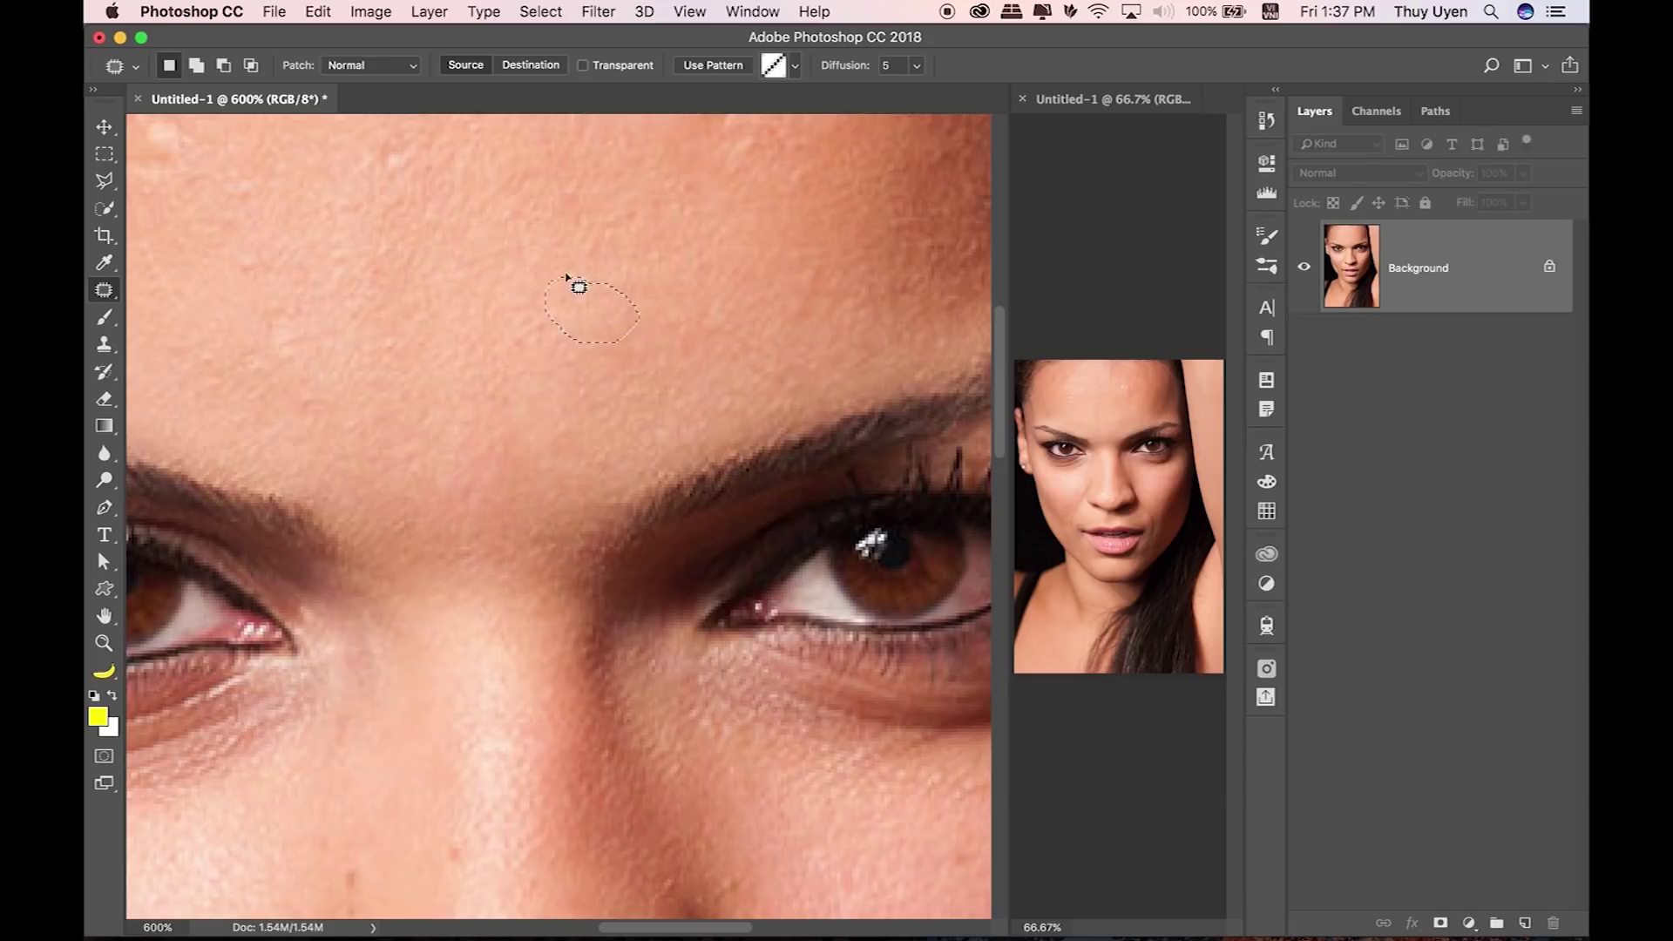
pyautogui.press('super+d')
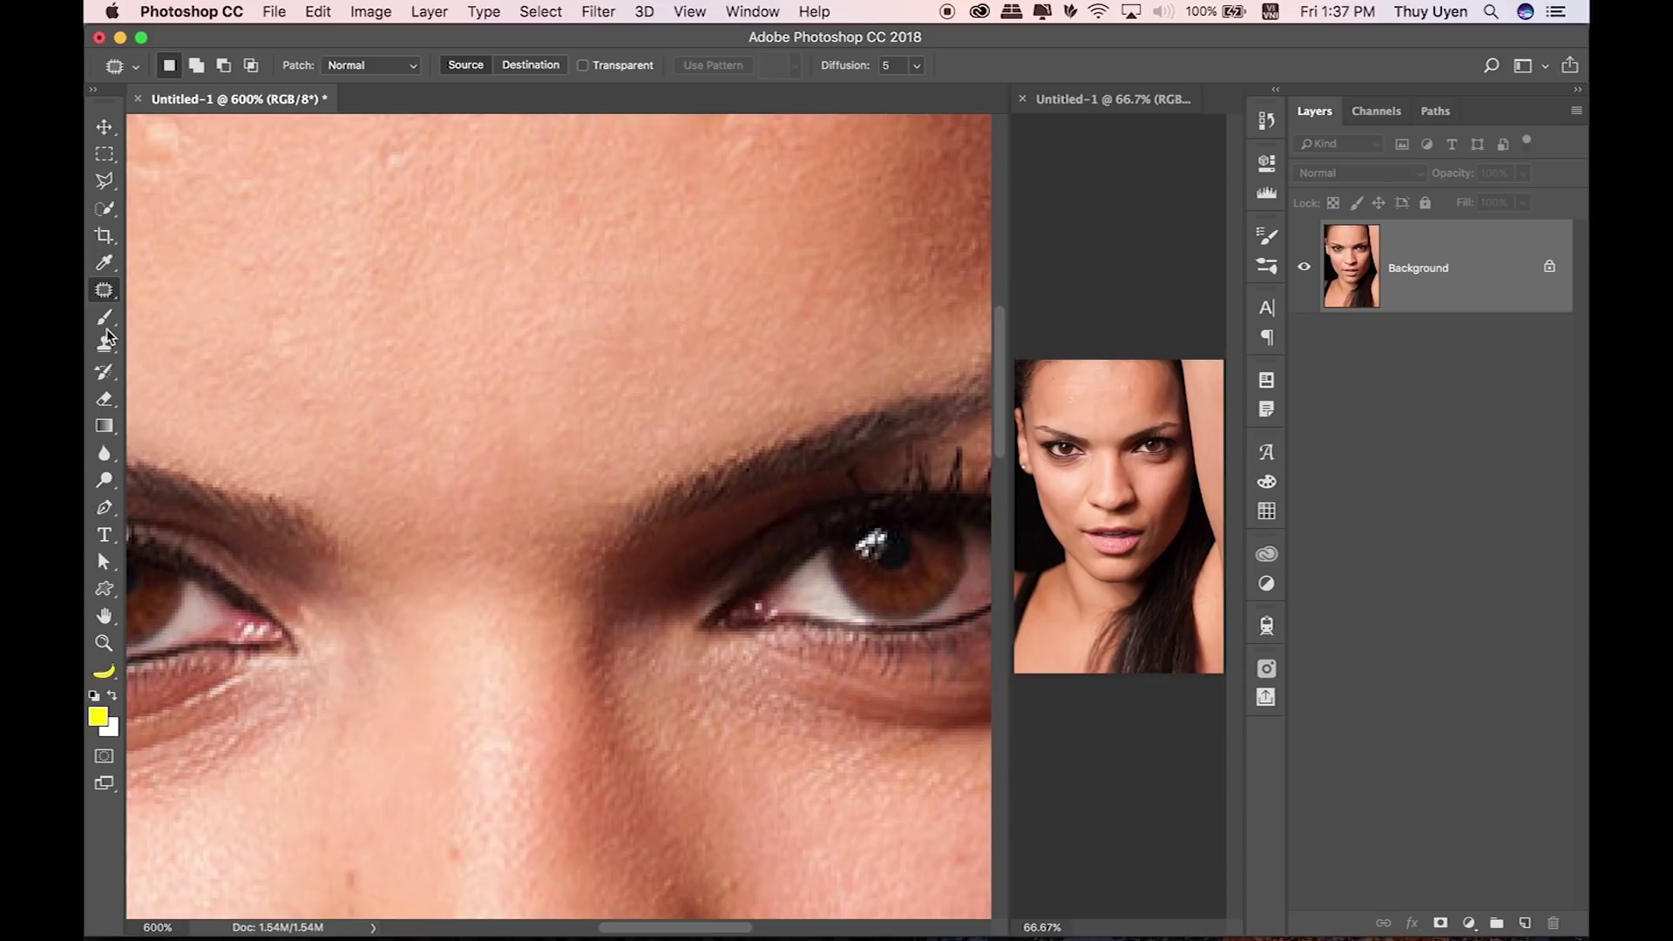
# Step: Set the foreground colour to red and select a fine Brush tool
pyautogui.press('i')
pyautogui.click(99, 717)
pyautogui.click(899, 324)
pyautogui.click(1064, 312)
pyautogui.press('b')
pyautogui.press('[')
pyautogui.press('[')
pyautogui.press('[')
pyautogui.click(395, 271)
# Step: Paint red zigzag scribbles across the forehead and over both eyes
pyautogui.moveTo(395, 271); pyautogui.dragTo(562, 330)
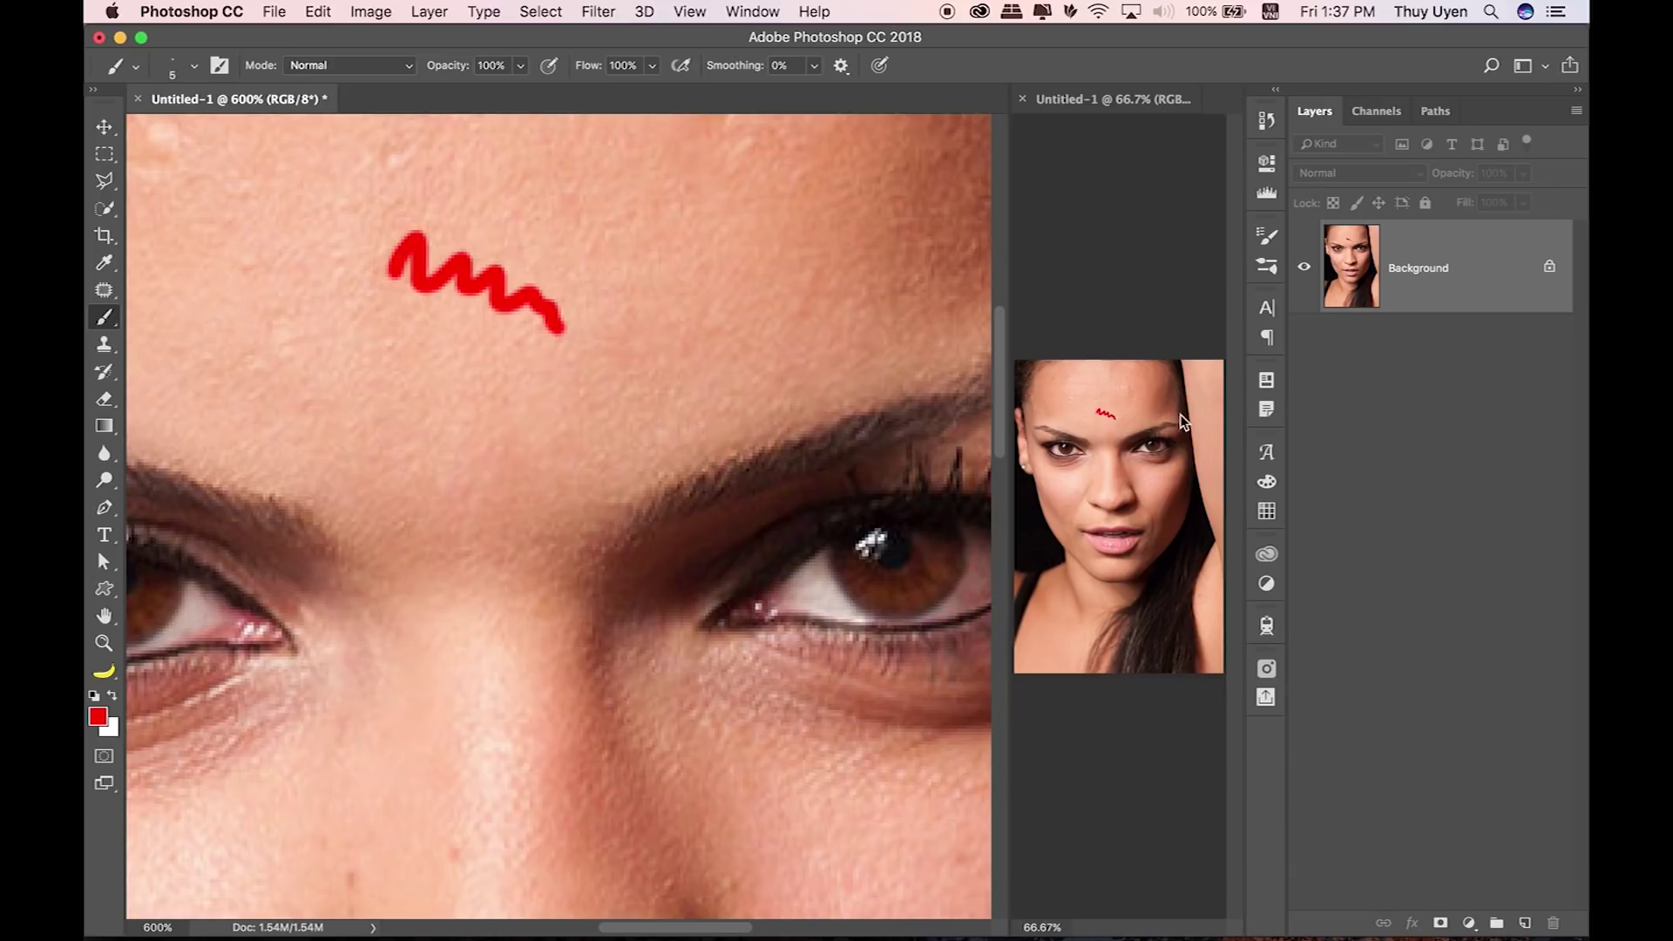
pyautogui.moveTo(551, 230)
pyautogui.mouseDown()
pyautogui.moveTo(676, 284)
pyautogui.moveTo(479, 422)
pyautogui.moveTo(262, 371)
pyautogui.mouseUp()
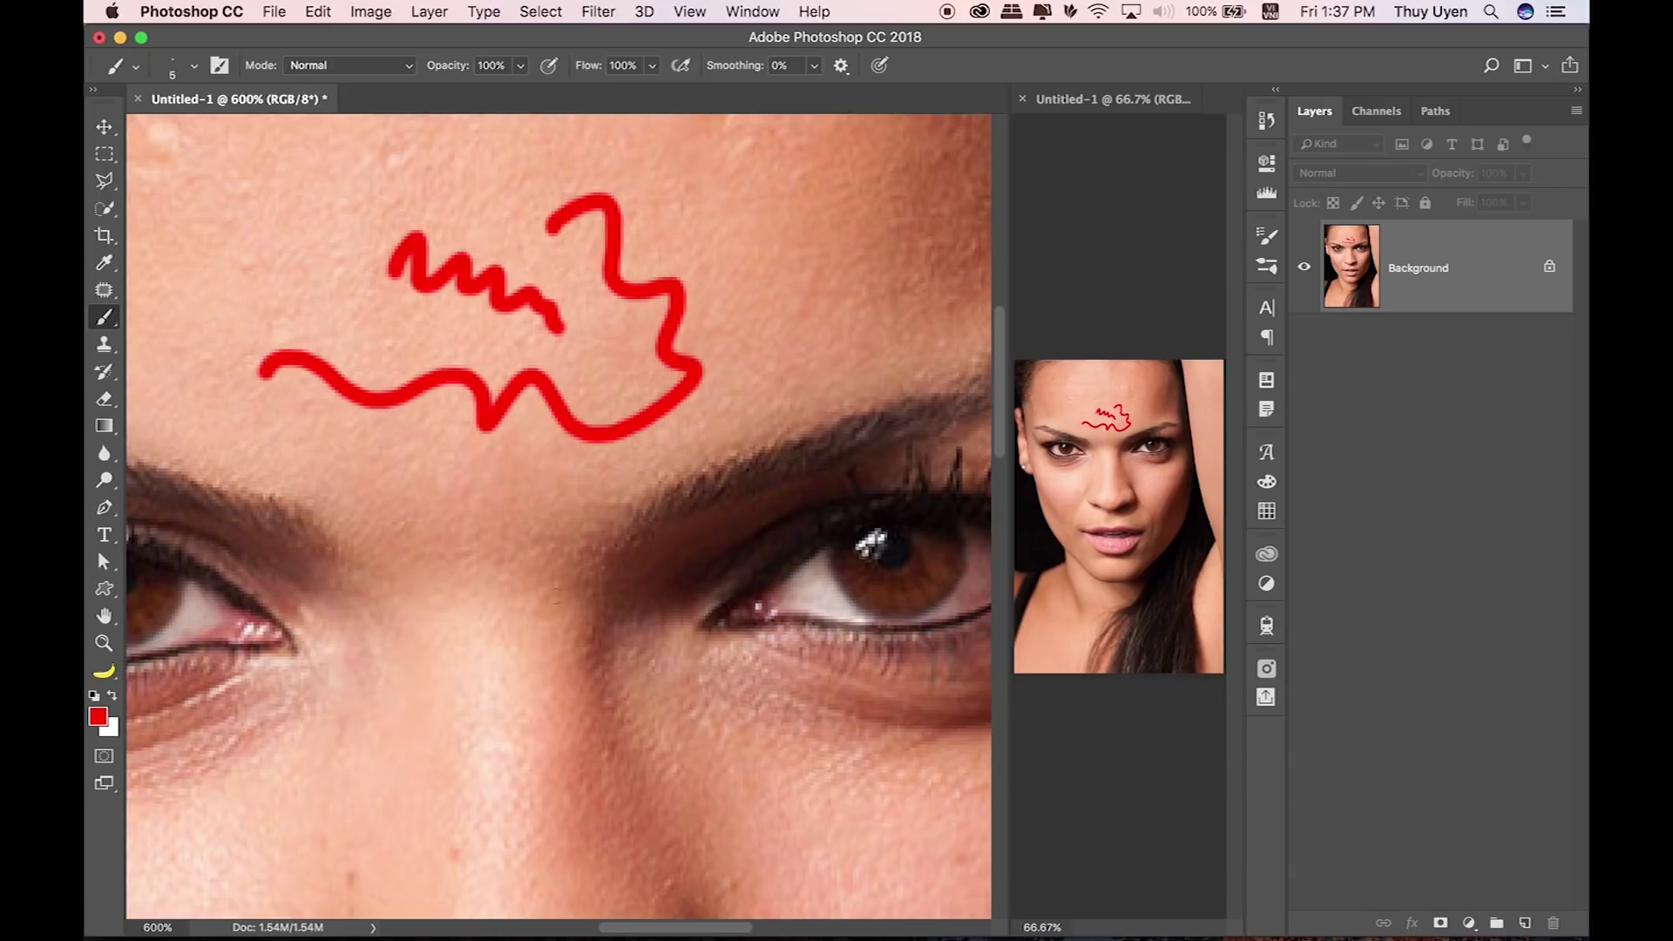
pyautogui.moveTo(756, 609)
pyautogui.mouseDown()
pyautogui.moveTo(841, 568)
pyautogui.moveTo(907, 571)
pyautogui.moveTo(919, 645)
pyautogui.mouseUp()
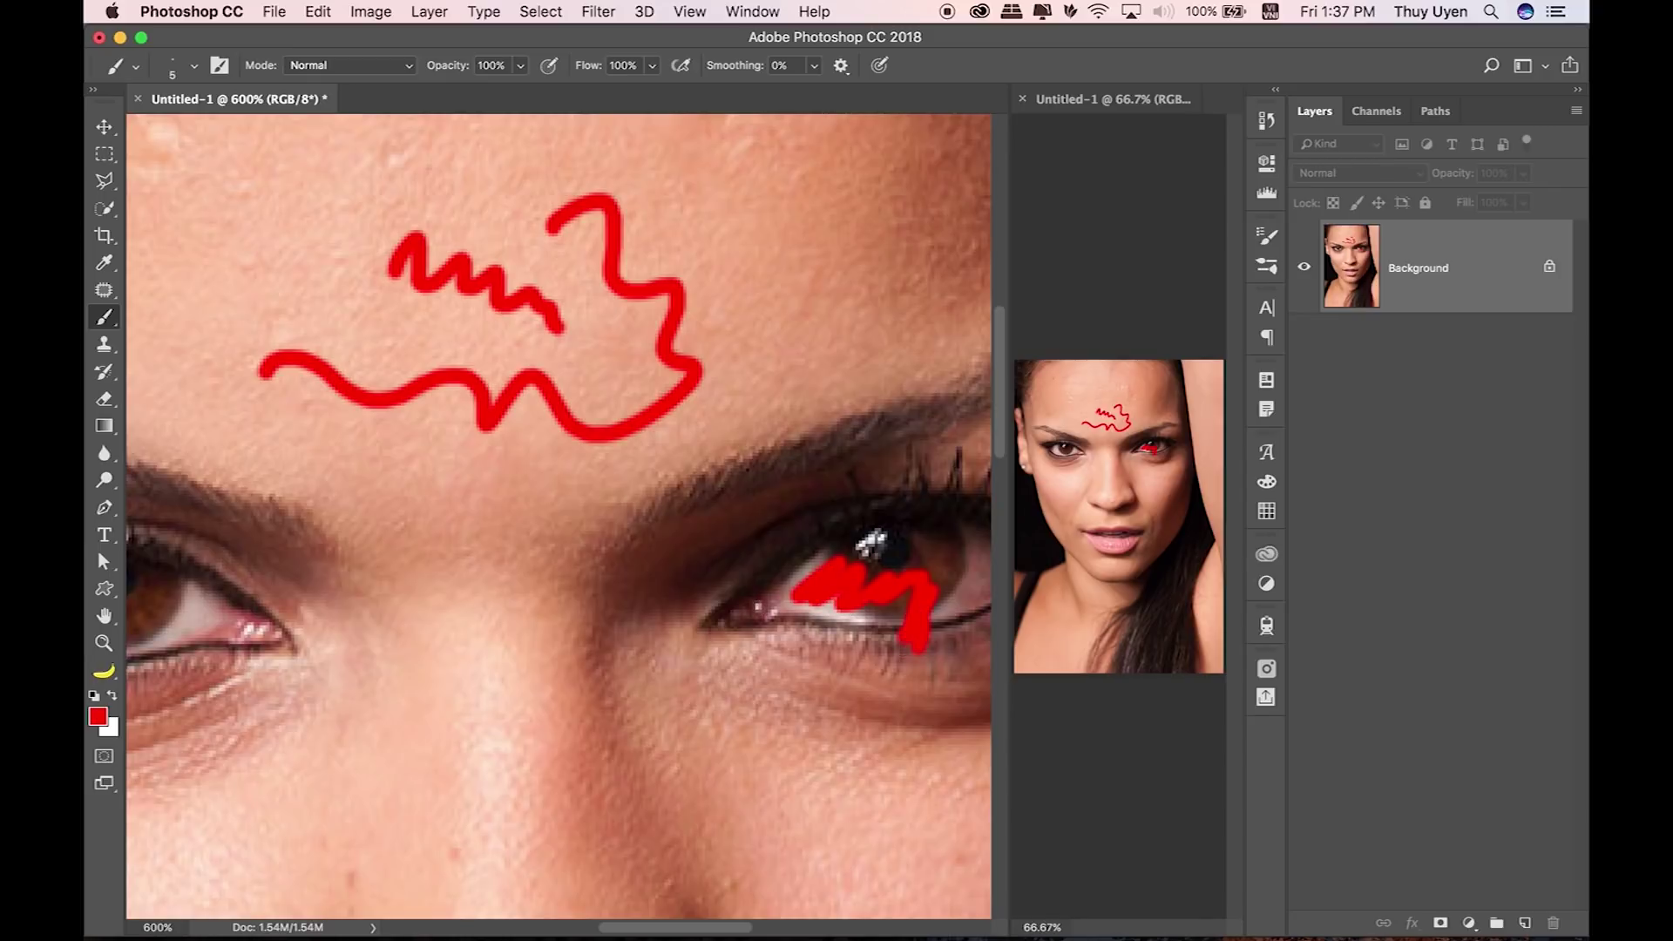
pyautogui.moveTo(168, 582)
pyautogui.mouseDown()
pyautogui.moveTo(288, 650)
pyautogui.moveTo(313, 702)
pyautogui.mouseUp()
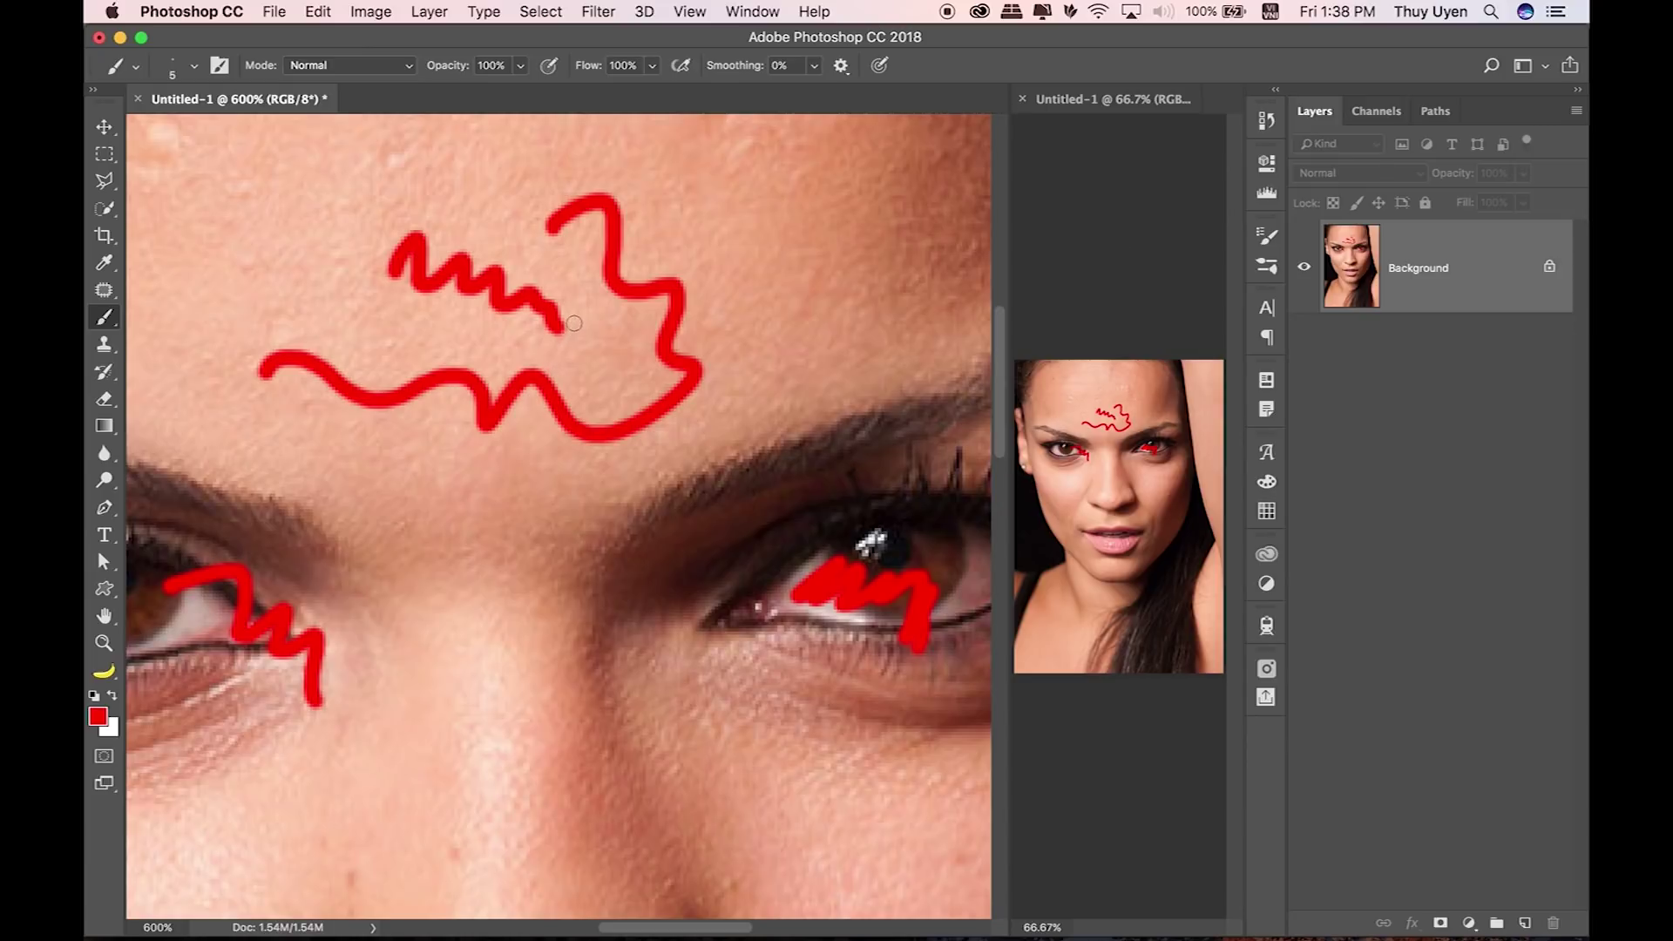
pyautogui.press('super+s')
# Step: Replace the file name with Test1 and confirm saving as Test1.psd
pyautogui.press('BackSpace')
pyautogui.write('Test1')
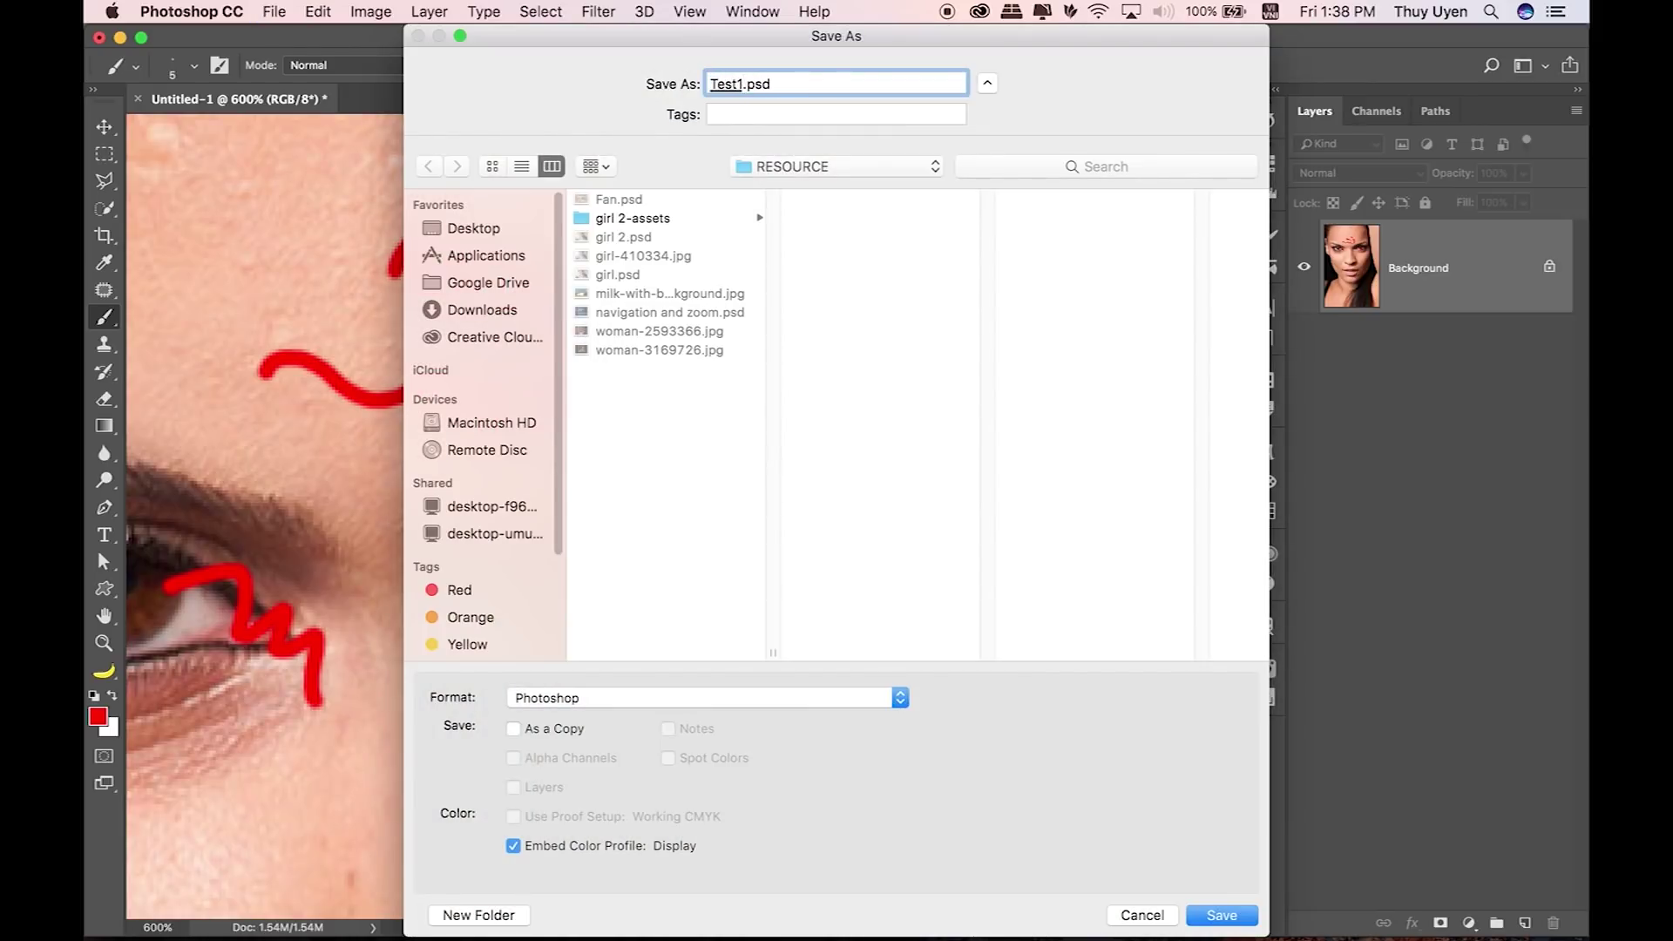
pyautogui.press('Return')
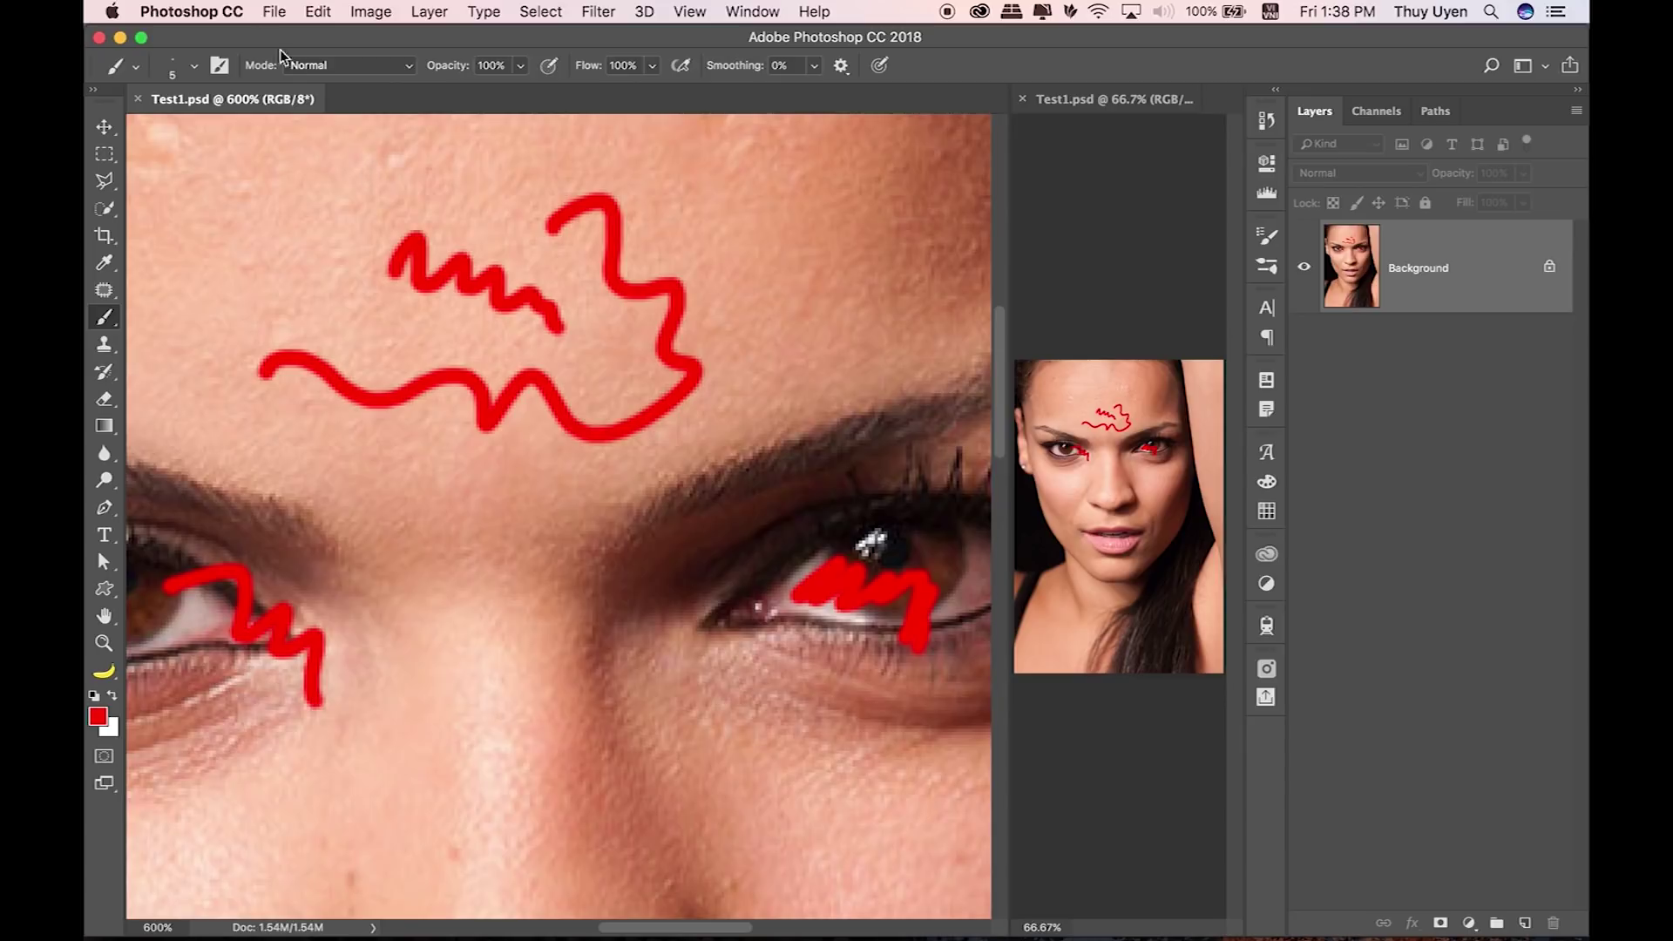
# Step: Duplicate the image and name the copy Test2
pyautogui.click(371, 11)
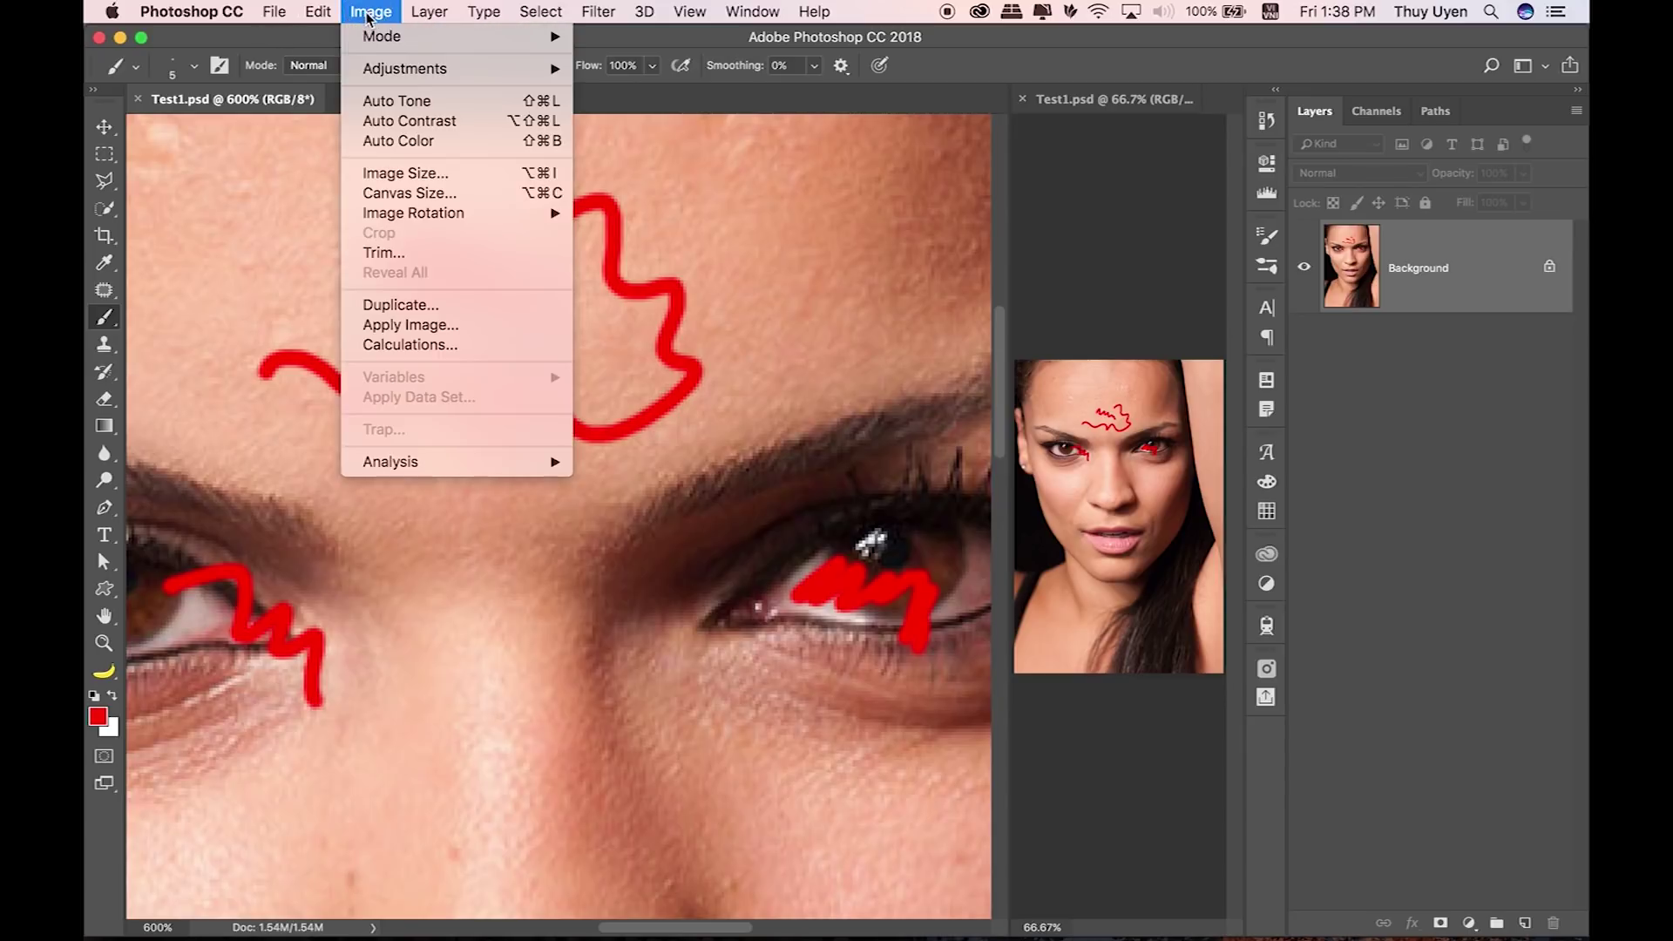
pyautogui.click(405, 304)
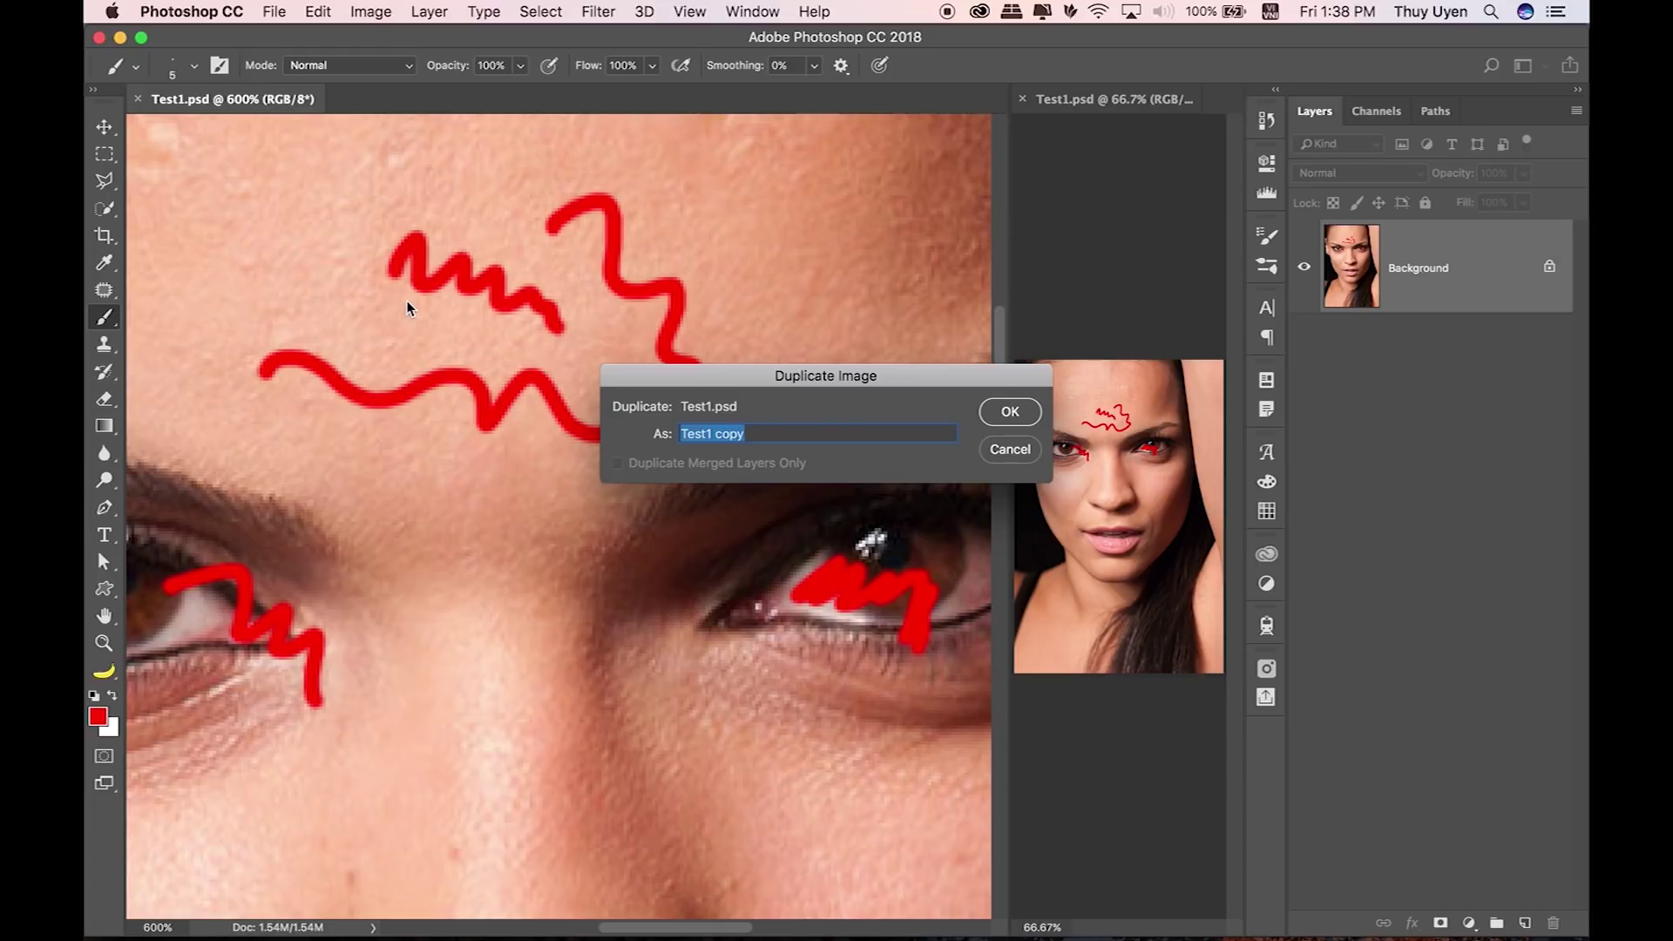
pyautogui.click(776, 433)
pyautogui.moveTo(712, 433); pyautogui.dragTo(780, 427)
pyautogui.press('BackSpace')
pyautogui.press('BackSpace')
pyautogui.write('2')
pyautogui.click(1011, 412)
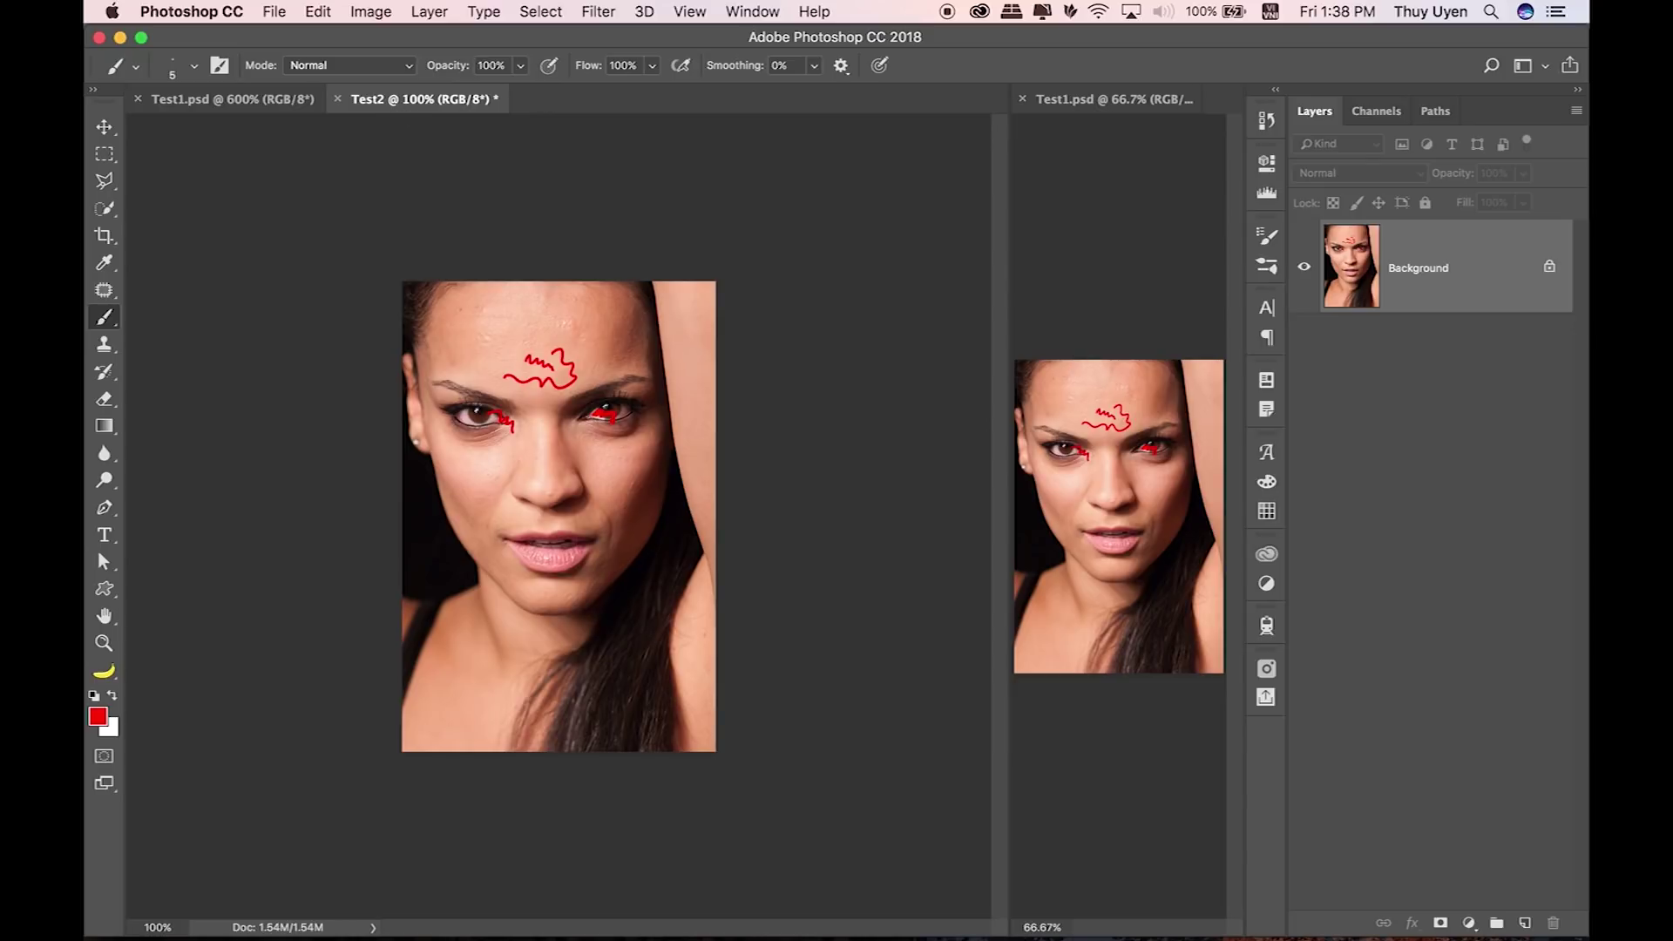
# Step: Paint a green zigzag on Test2, save it as Test2.psd, and return to Test1
pyautogui.click(99, 722)
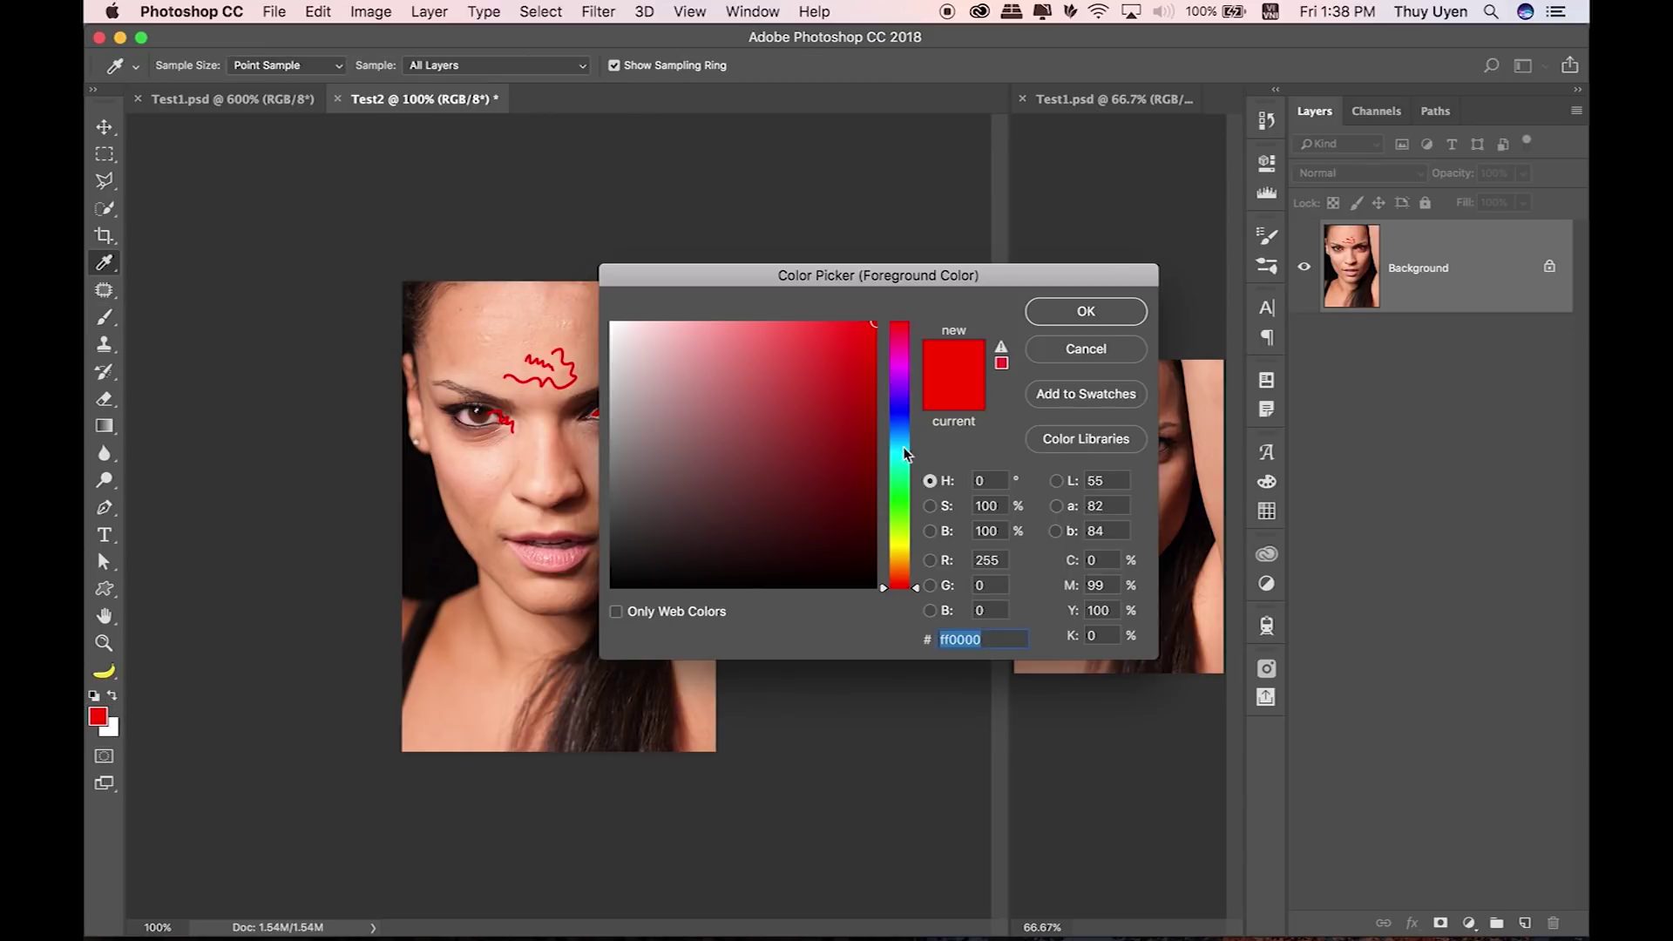
pyautogui.click(901, 494)
pyautogui.click(1086, 312)
pyautogui.moveTo(527, 347); pyautogui.dragTo(565, 454)
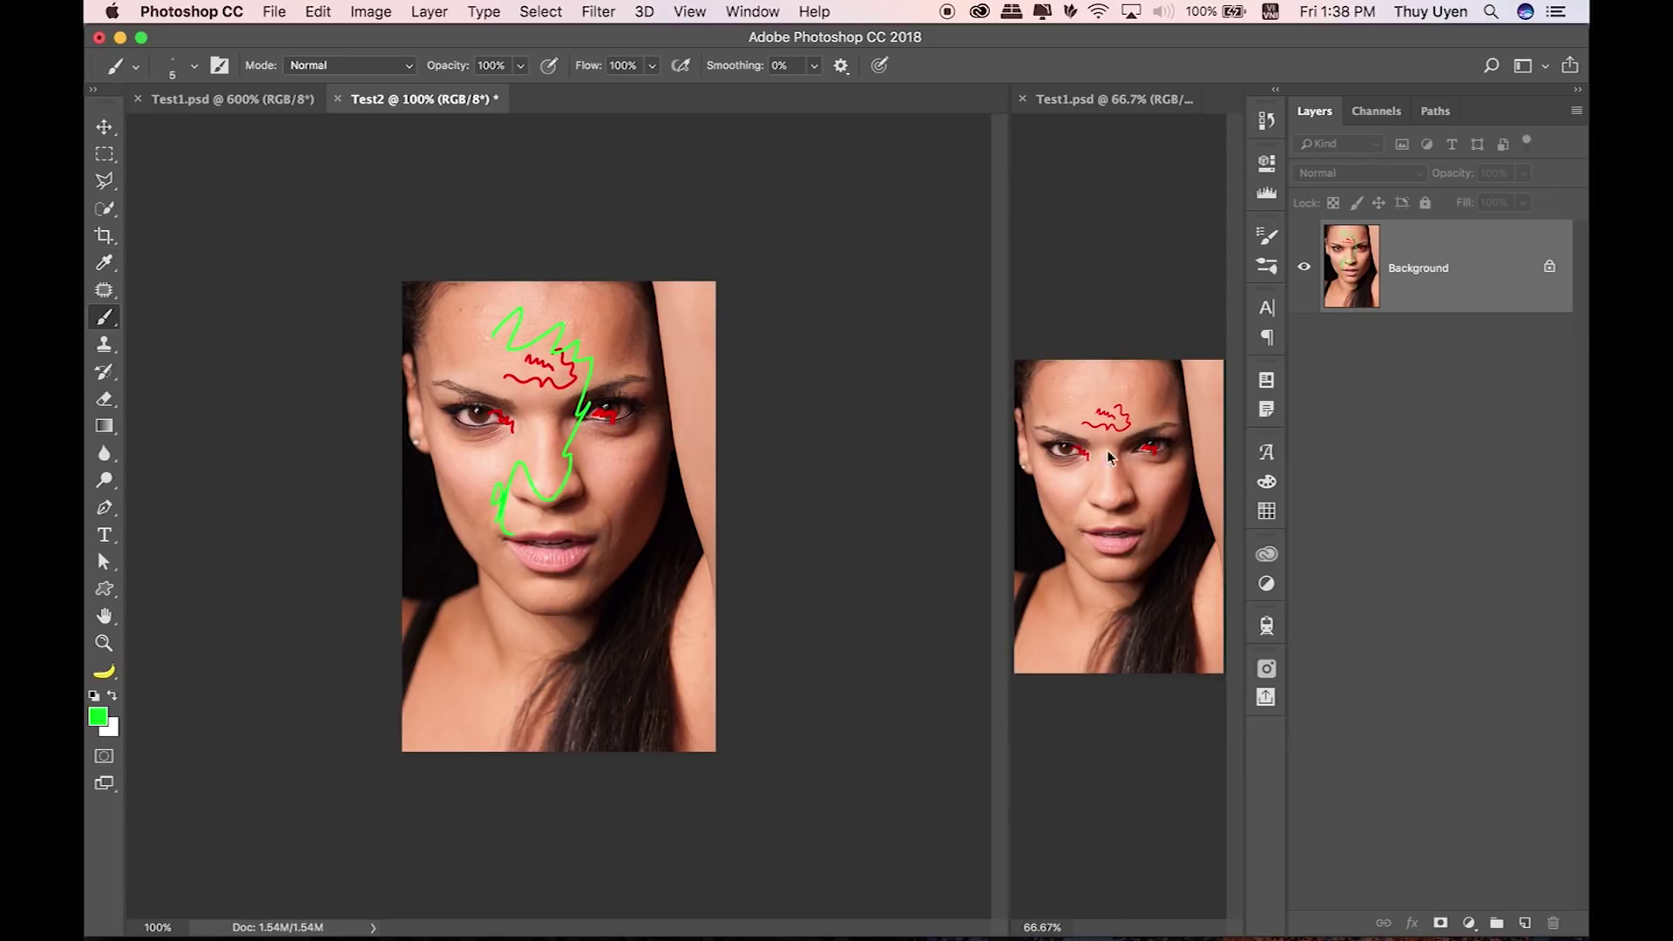
pyautogui.press('super+s')
pyautogui.press('Return')
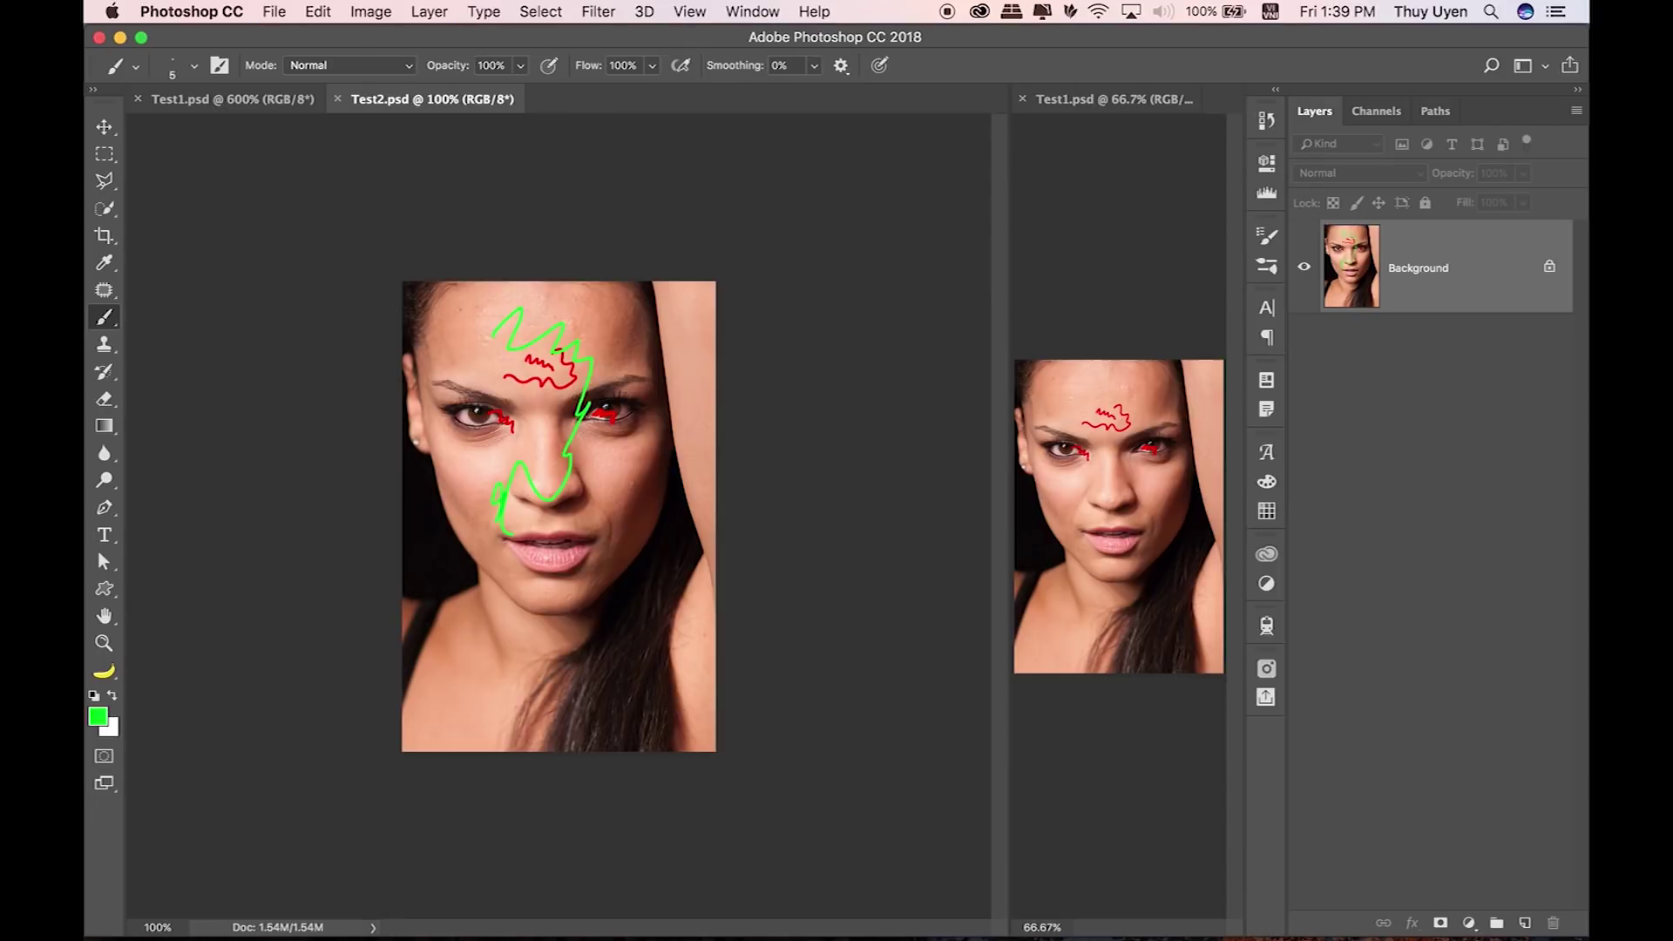
pyautogui.click(213, 99)
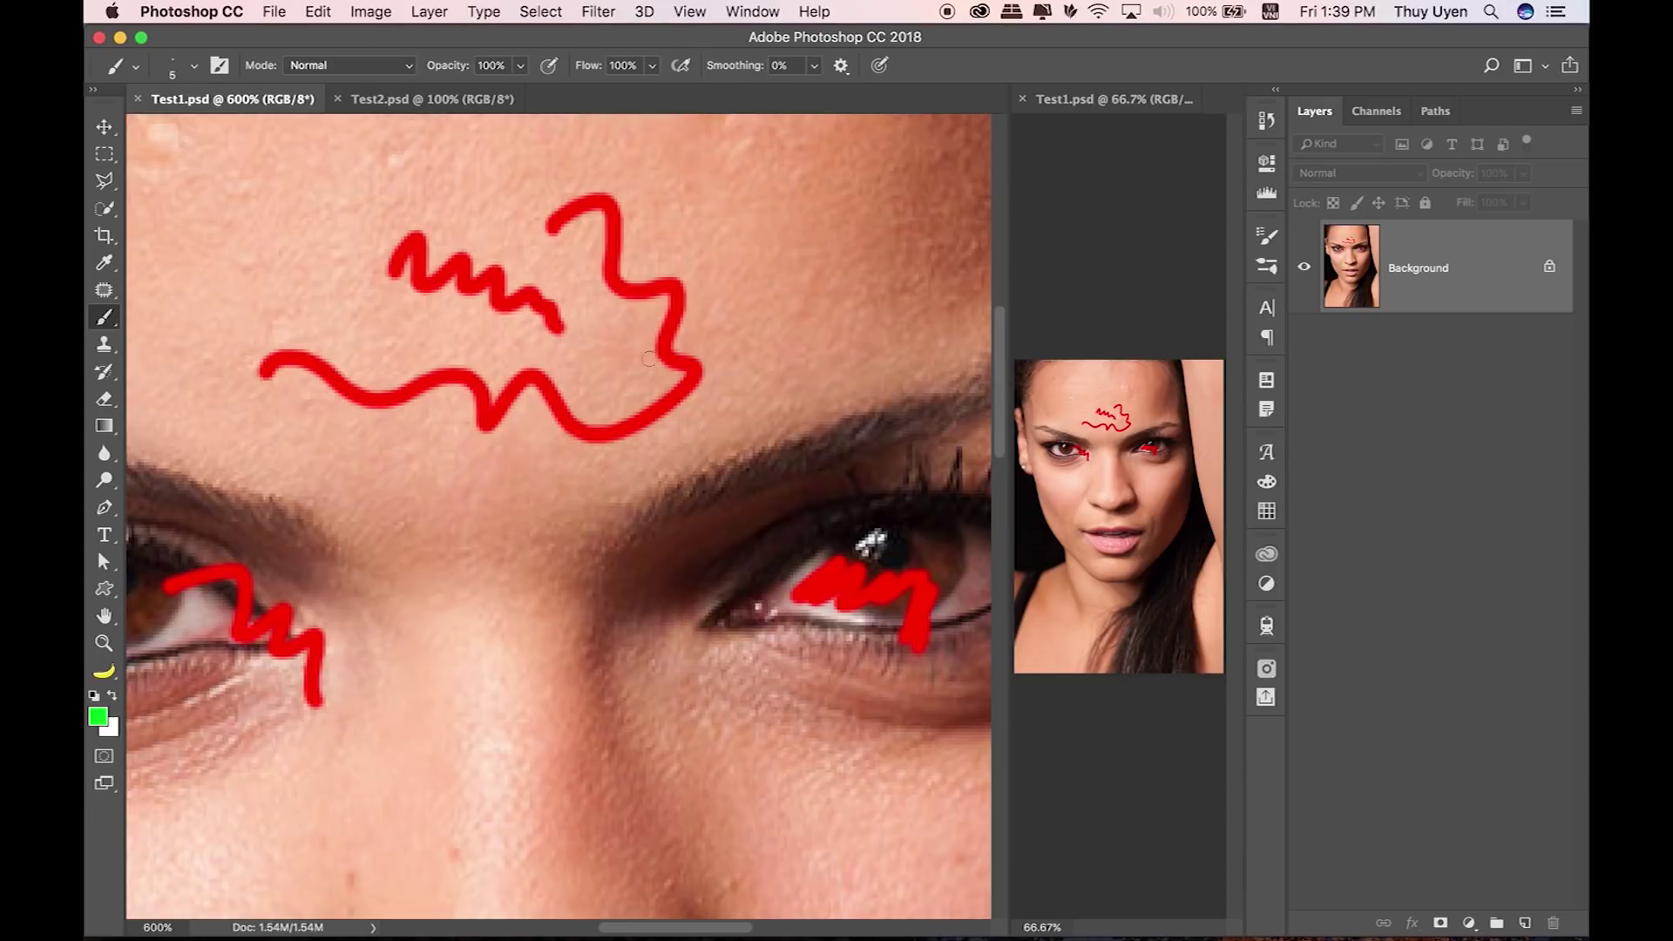
# Step: Paint green zigzags on Test1's forehead, between the eyes and along the brow
pyautogui.moveTo(719, 228)
pyautogui.mouseDown()
pyautogui.moveTo(824, 388)
pyautogui.moveTo(810, 423)
pyautogui.mouseUp()
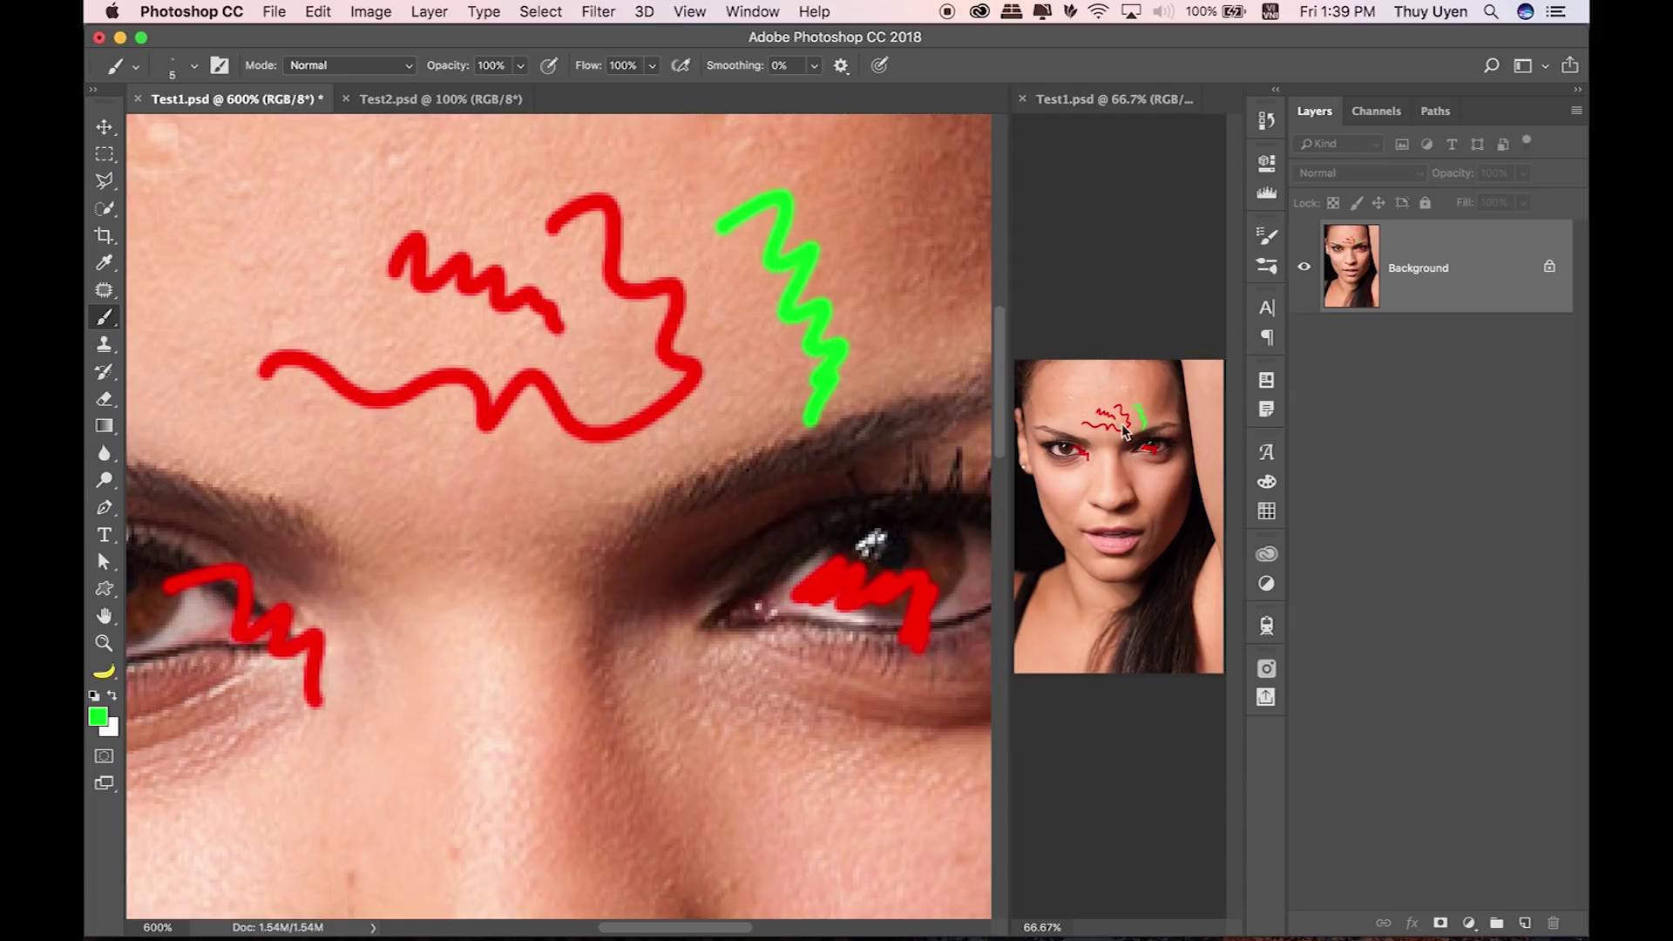
pyautogui.moveTo(419, 565)
pyautogui.mouseDown()
pyautogui.moveTo(462, 526)
pyautogui.moveTo(590, 619)
pyautogui.moveTo(640, 763)
pyautogui.mouseUp()
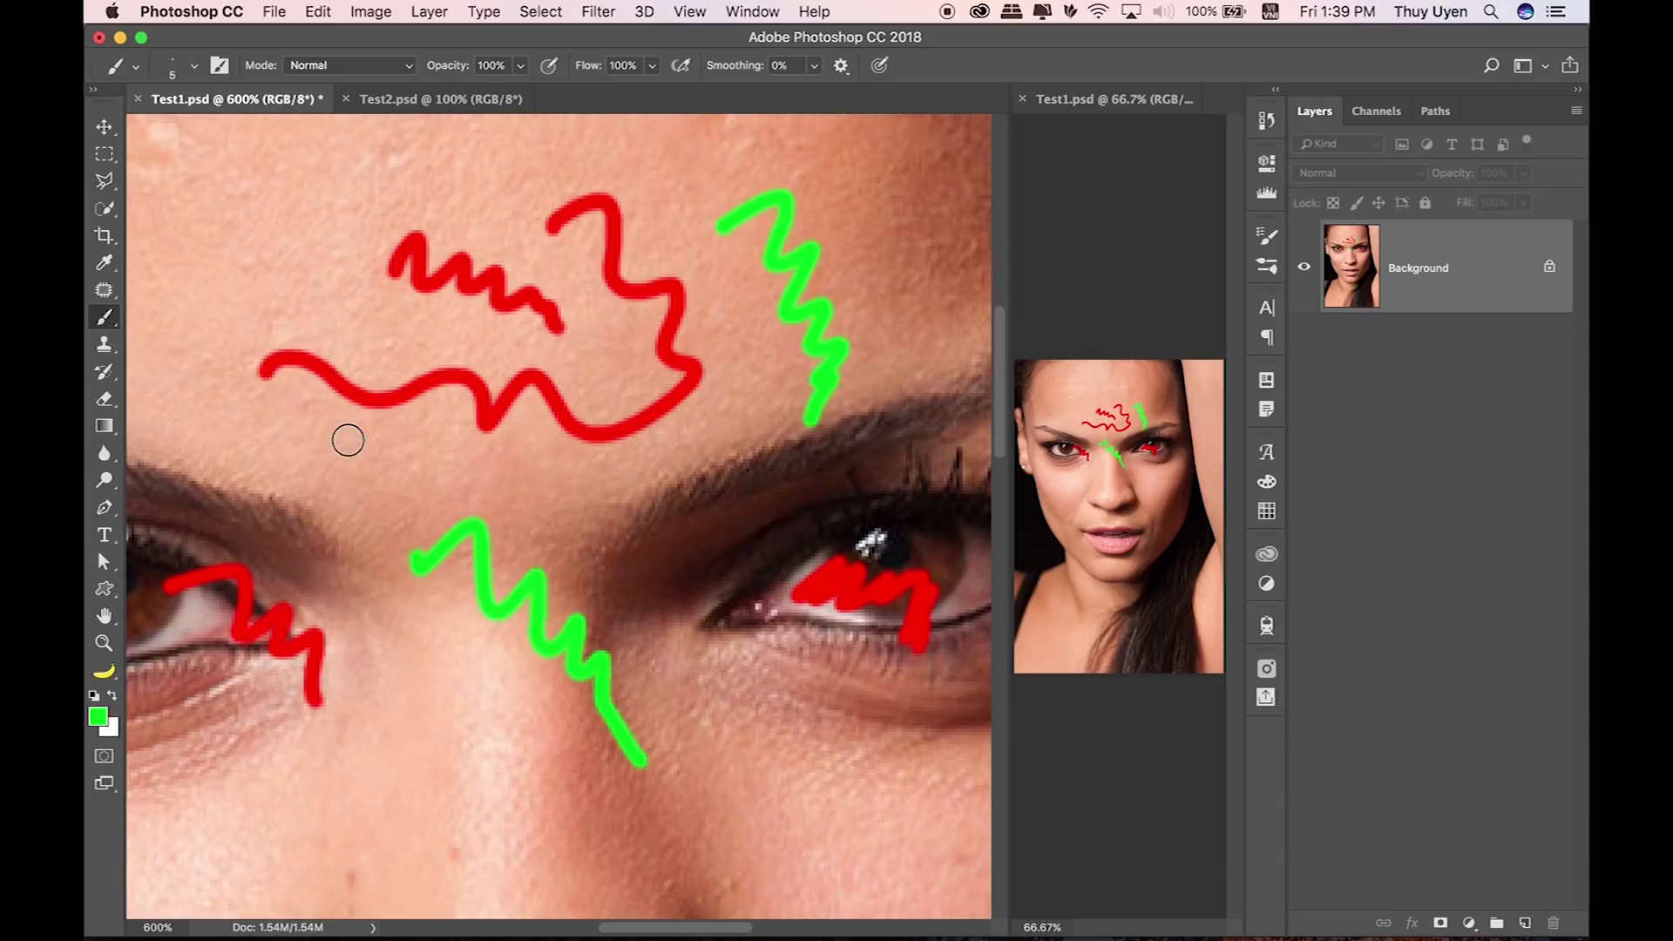
pyautogui.moveTo(342, 445); pyautogui.dragTo(645, 516)
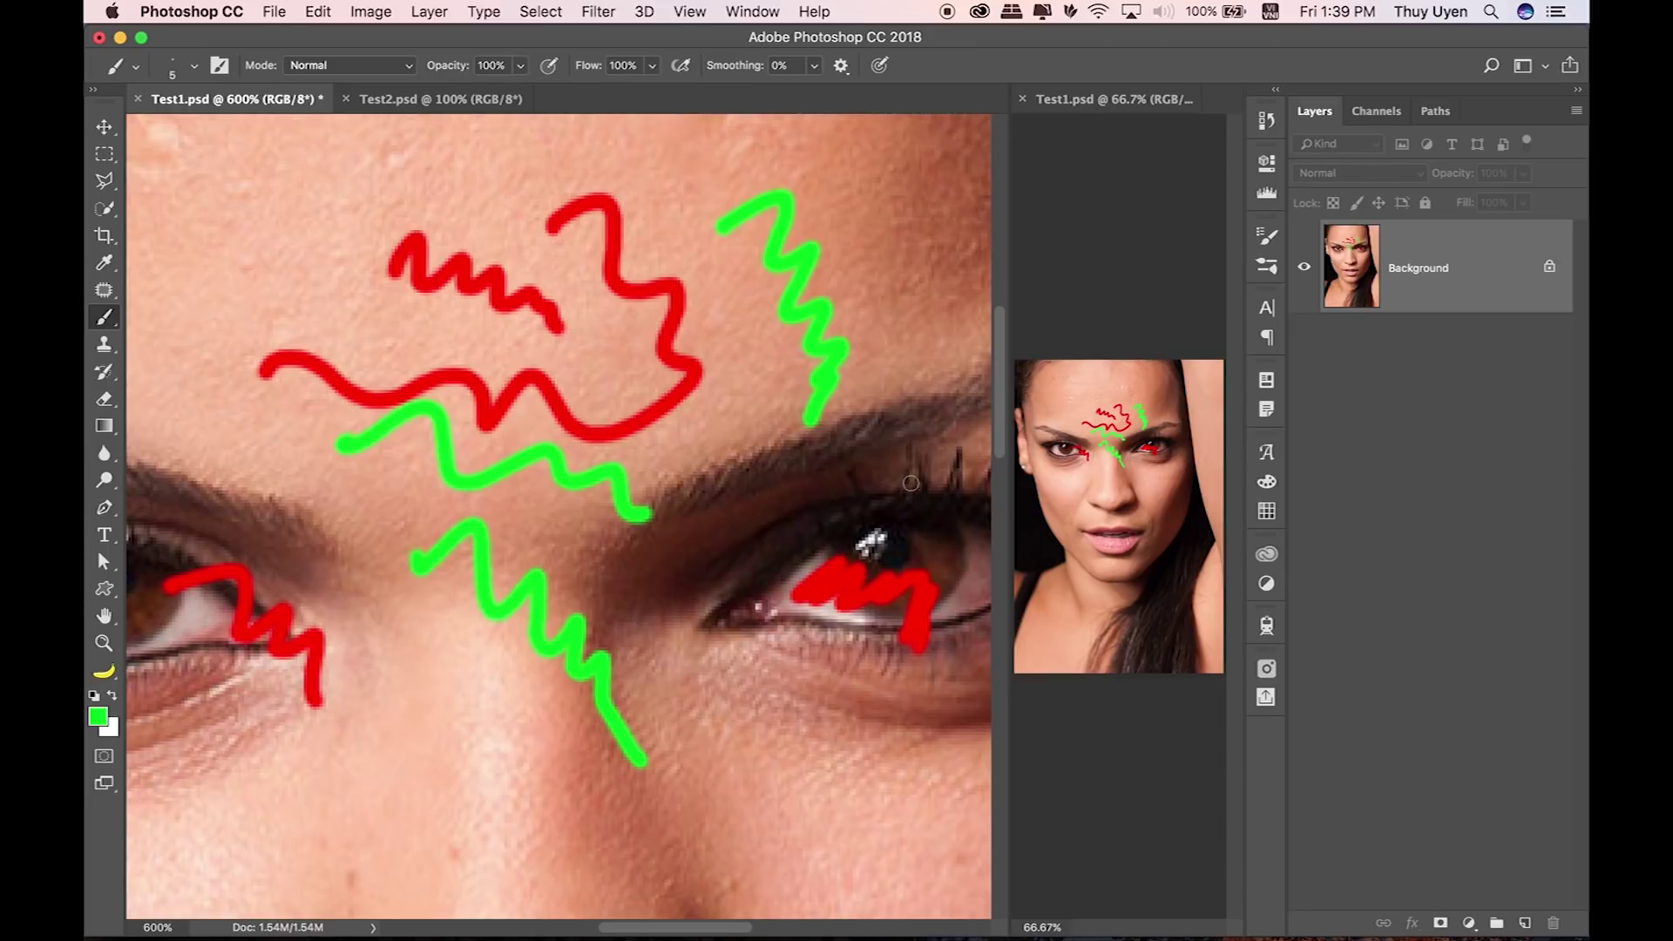
pyautogui.press('v')
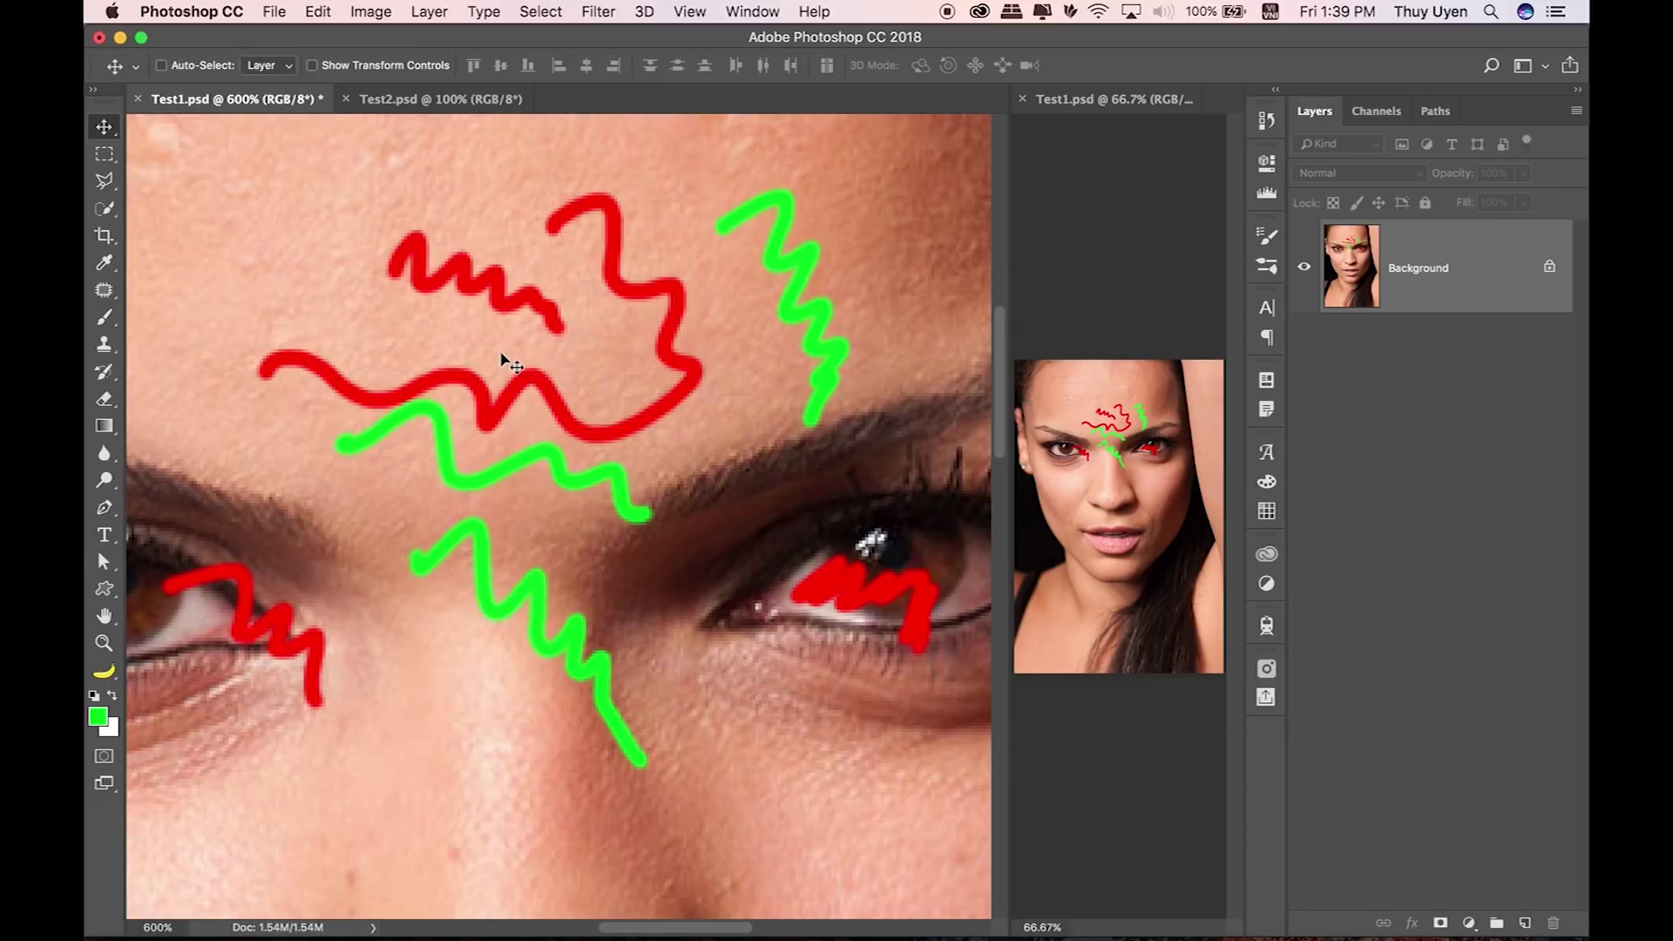
pyautogui.press('h')
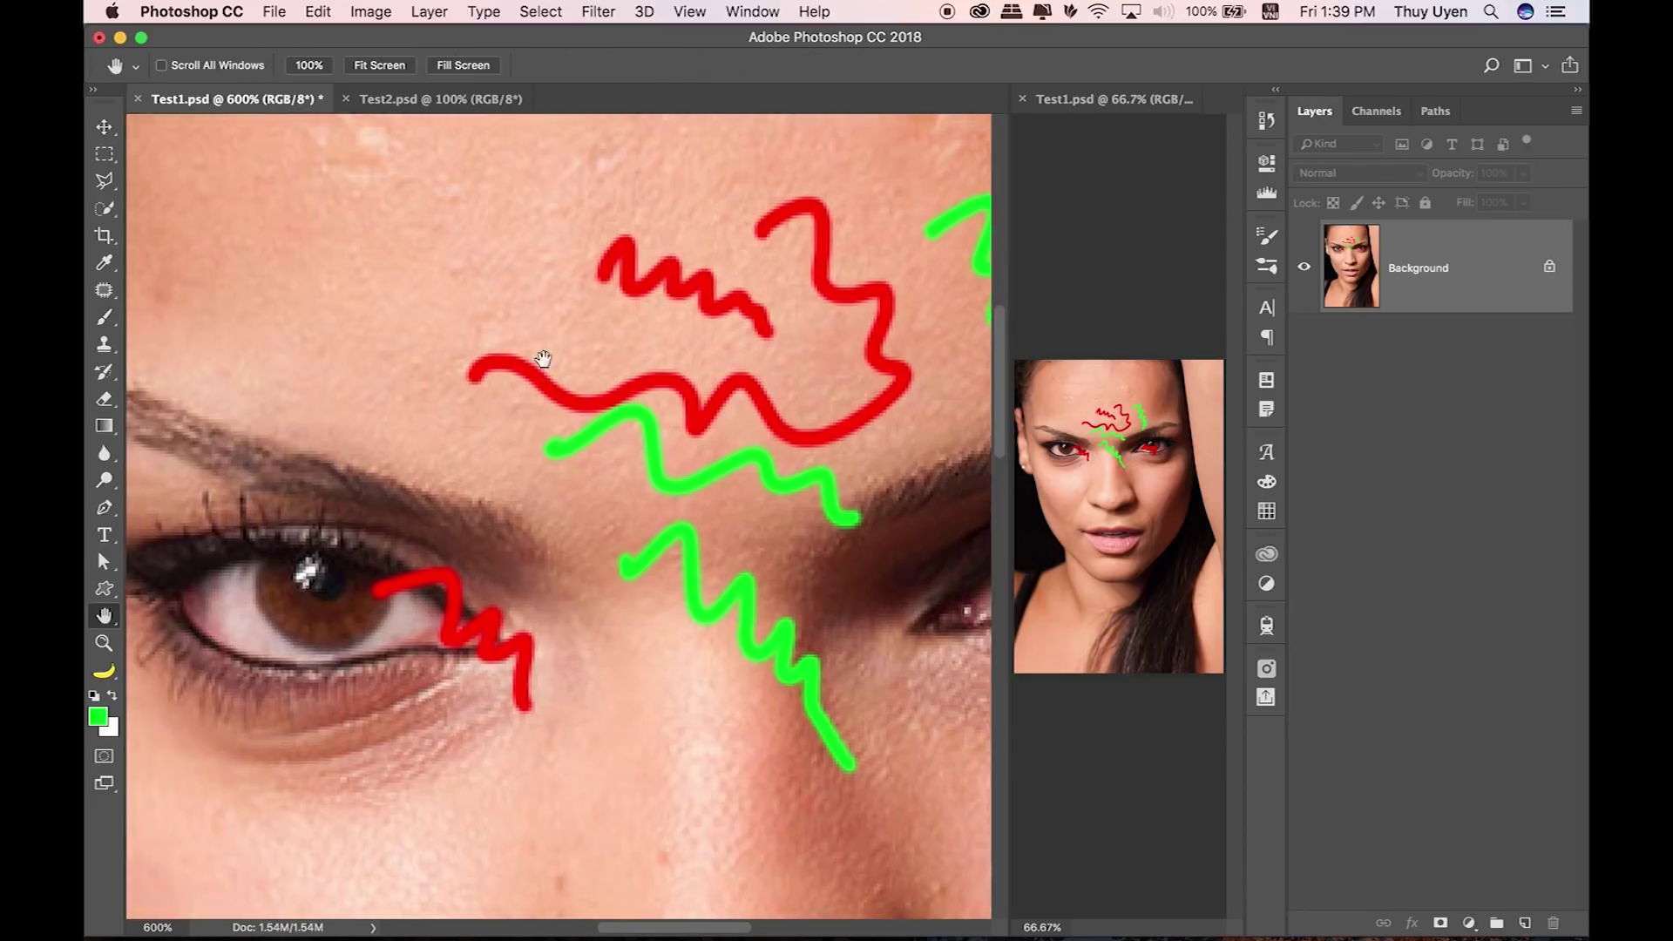
pyautogui.hscroll(-10, 545, 355)
pyautogui.scroll(5, 624, 455)
pyautogui.hscroll(-3, 665, 441)
pyautogui.scroll(5, 636, 448)
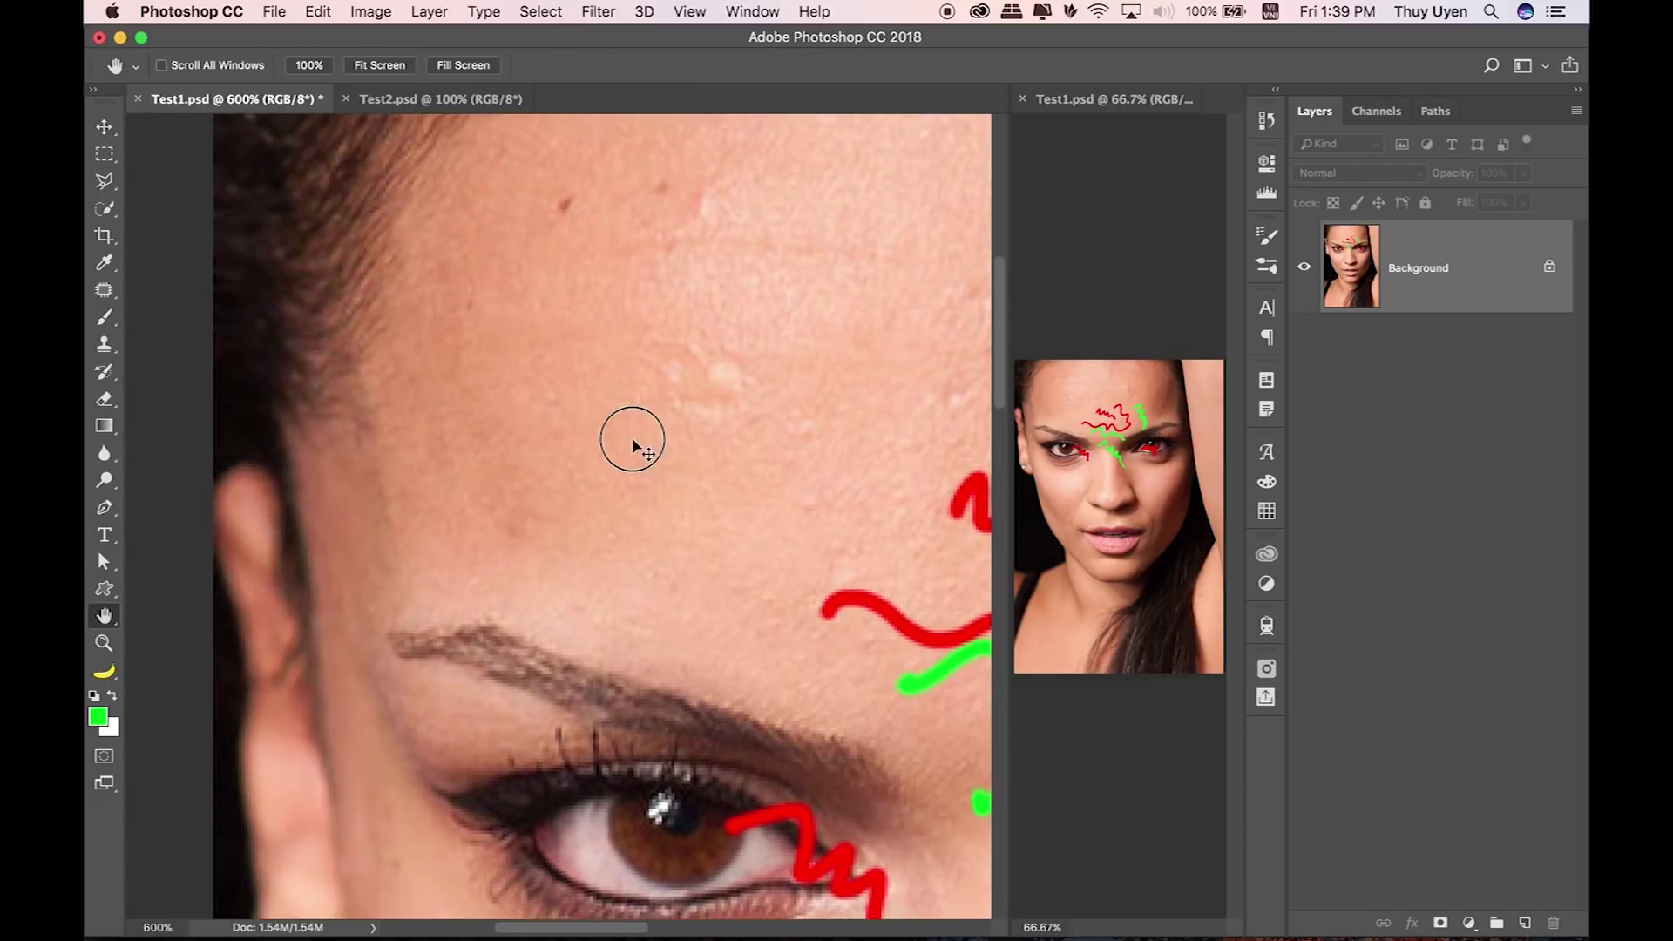
pyautogui.scroll(5, 631, 471)
pyautogui.scroll(3, 617, 447)
pyautogui.scroll(1, 617, 446)
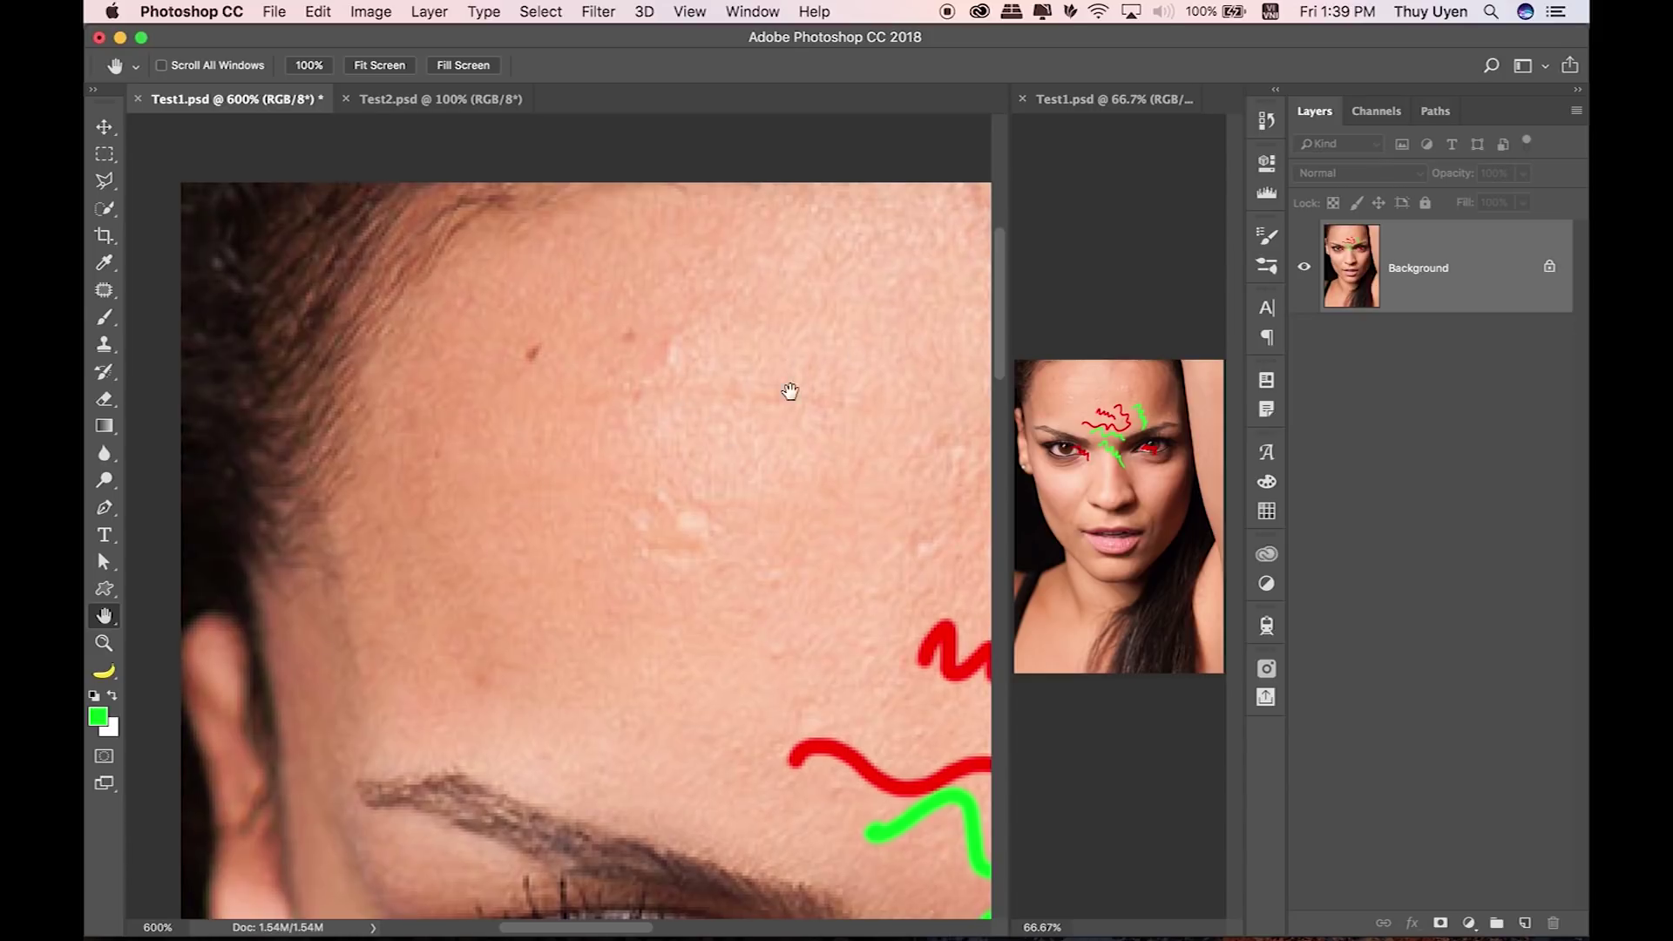
# Step: Add a Gradient Map adjustment layer using the violet-to-orange gradient preset
pyautogui.click(1469, 924)
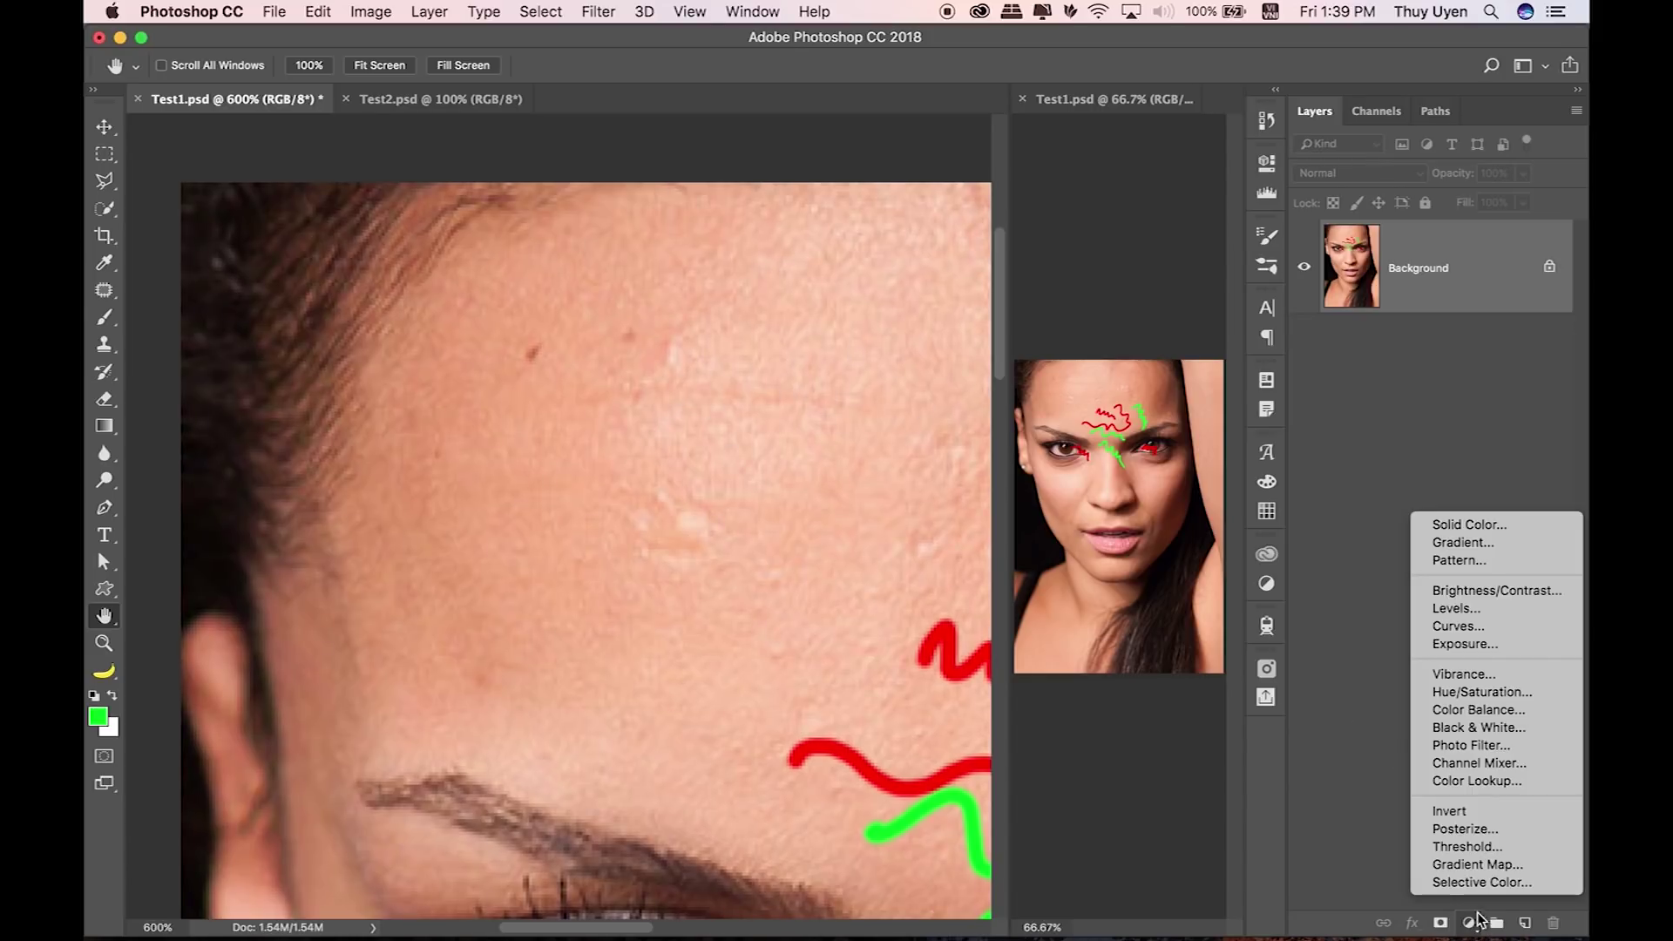
pyautogui.click(1474, 863)
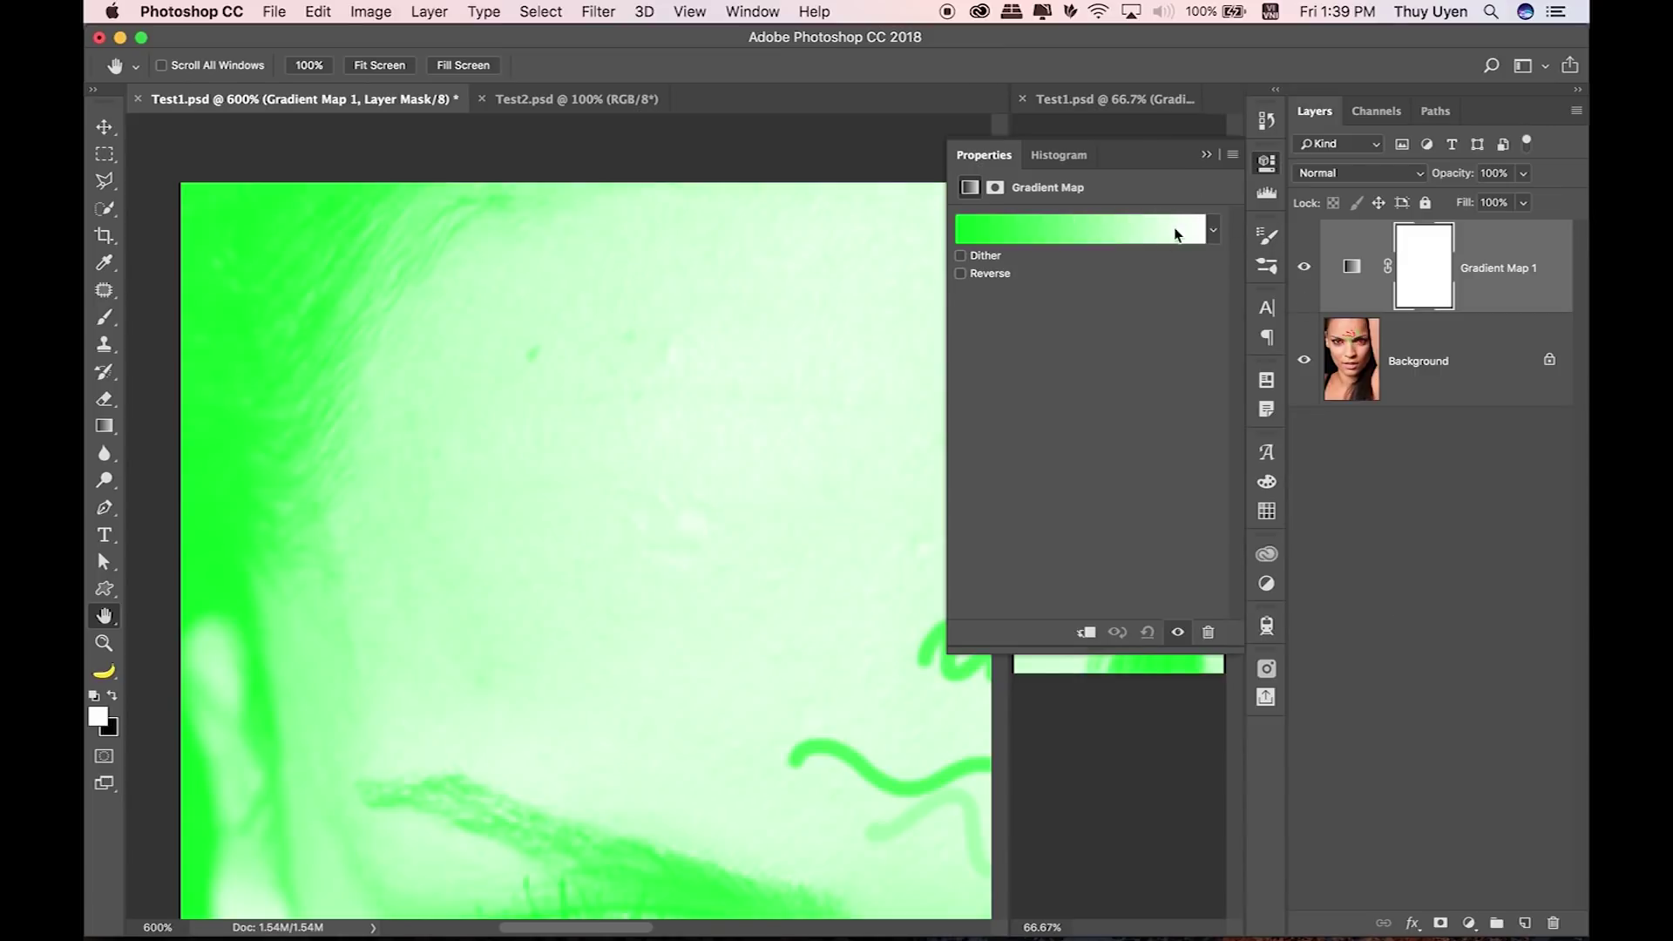
pyautogui.click(1178, 228)
pyautogui.click(1260, 158)
pyautogui.click(1495, 127)
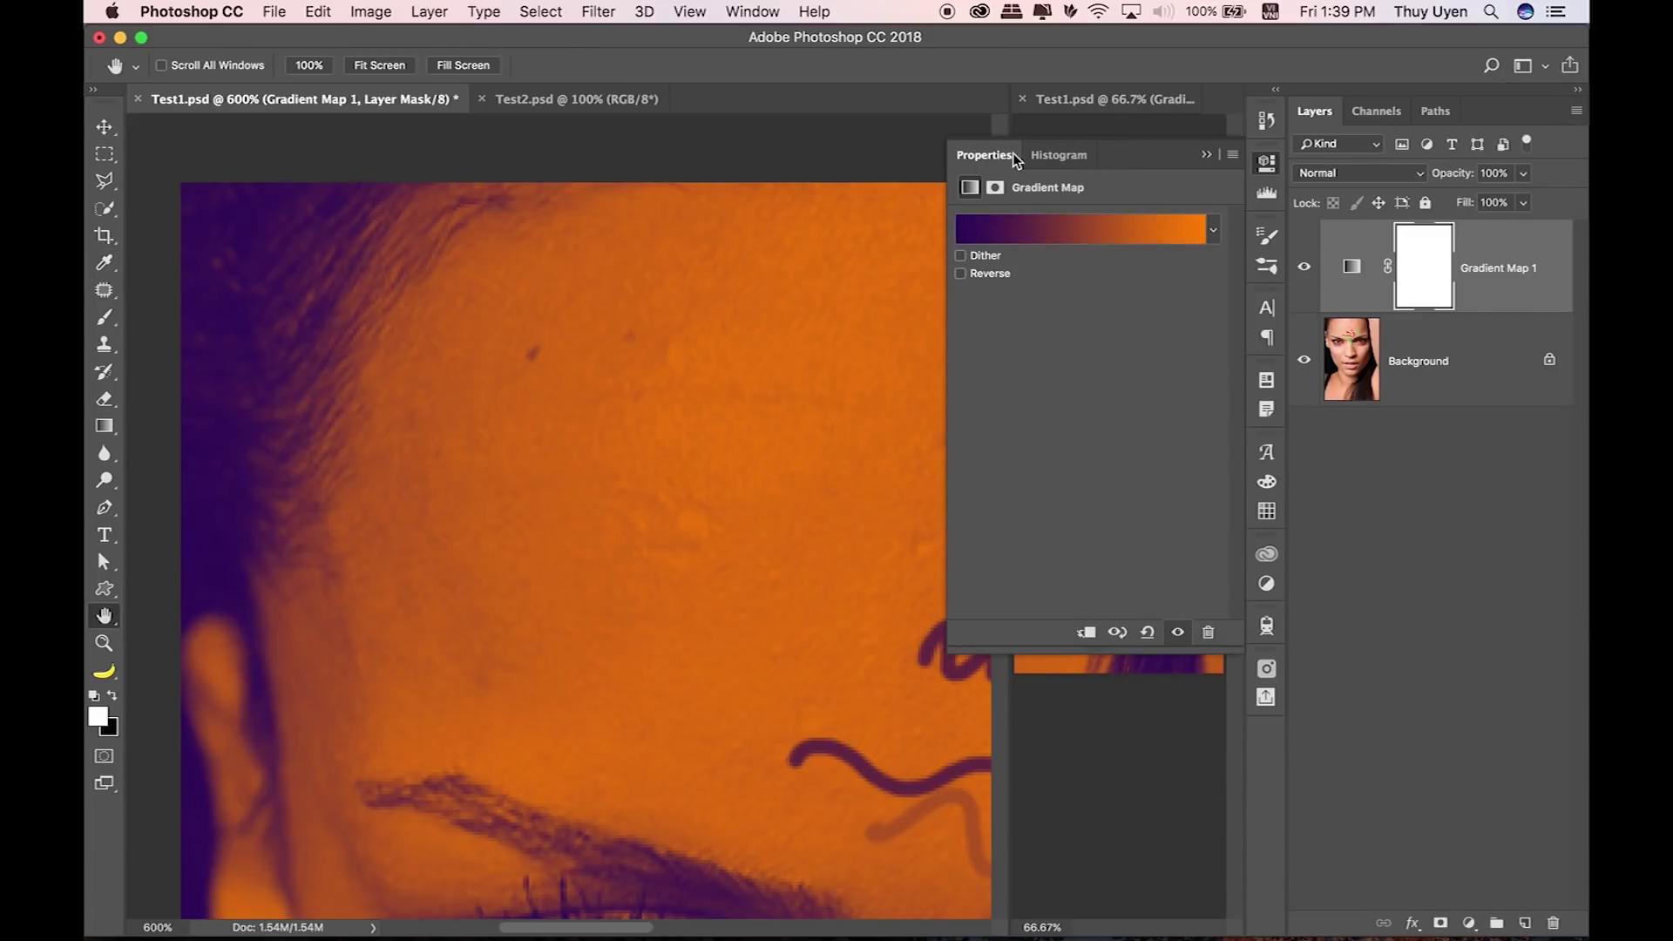
pyautogui.click(1211, 154)
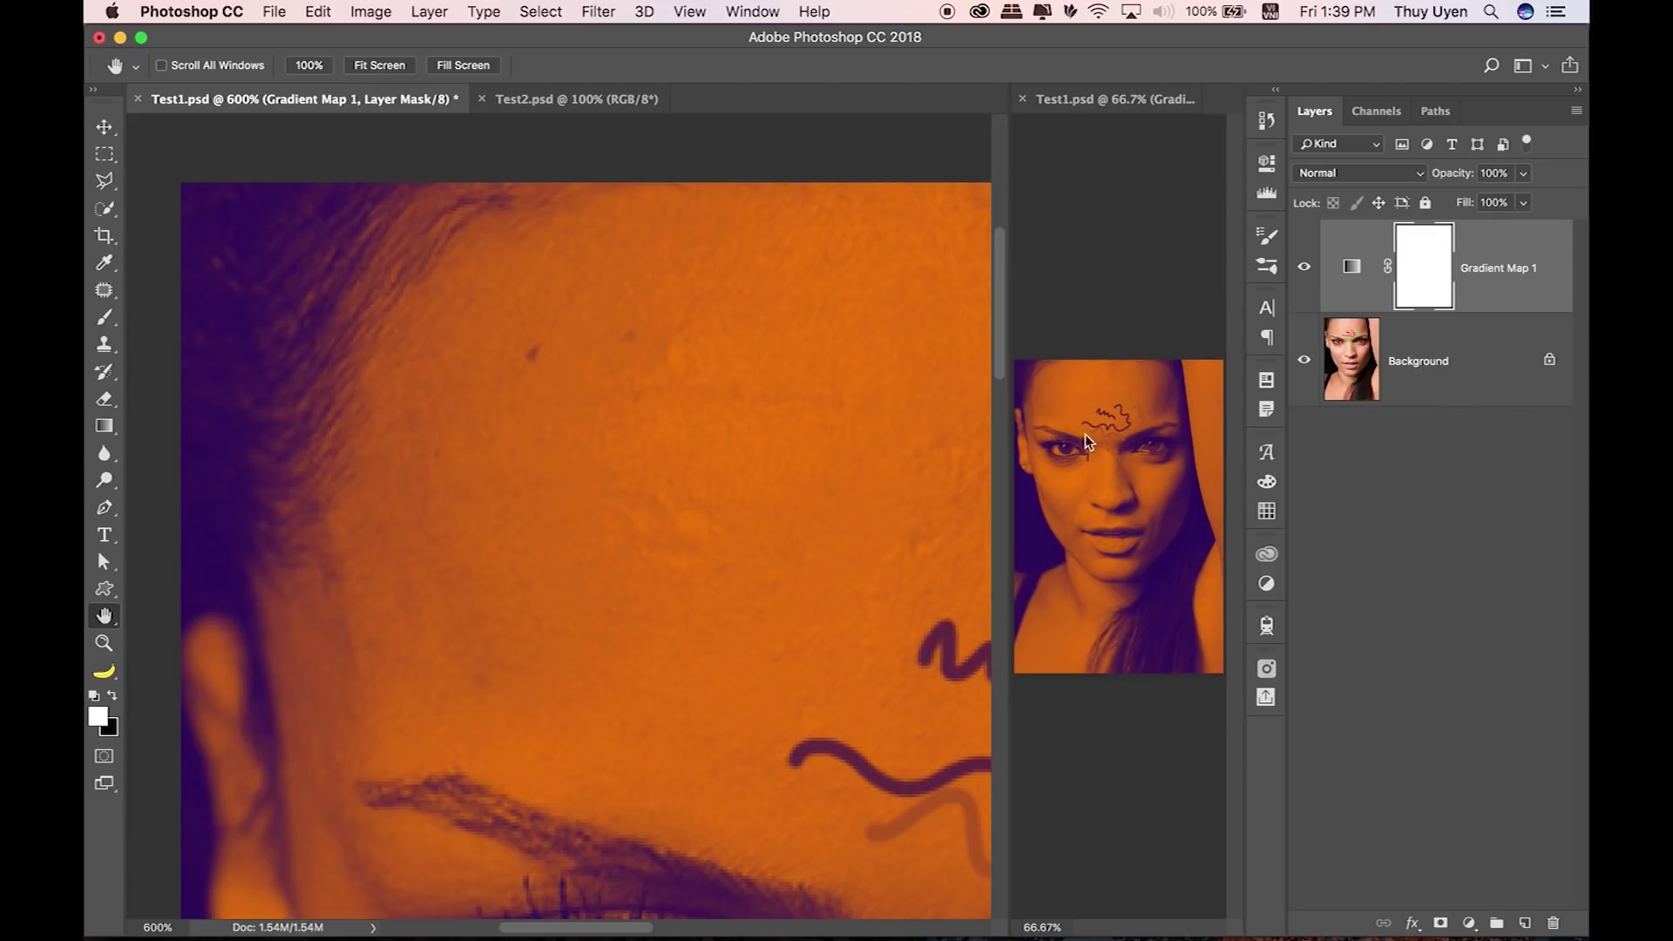
pyautogui.click(1367, 176)
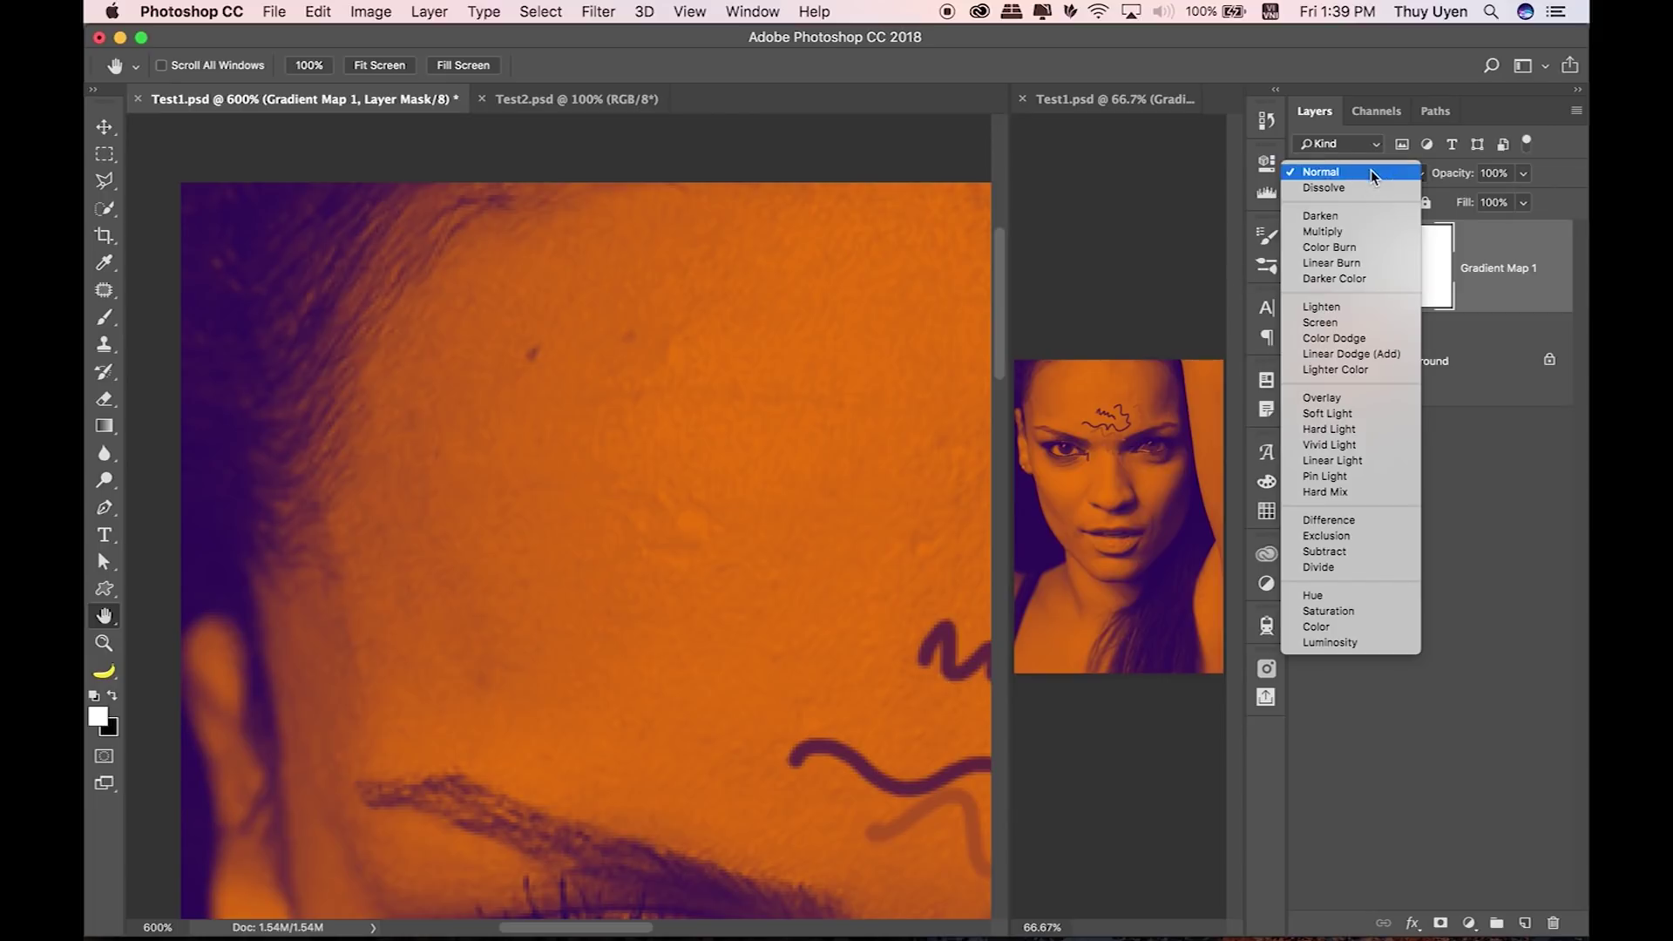
# Step: Set Gradient Map 1 to Soft Light at 18% opacity and toggle its visibility to compare
pyautogui.click(1352, 417)
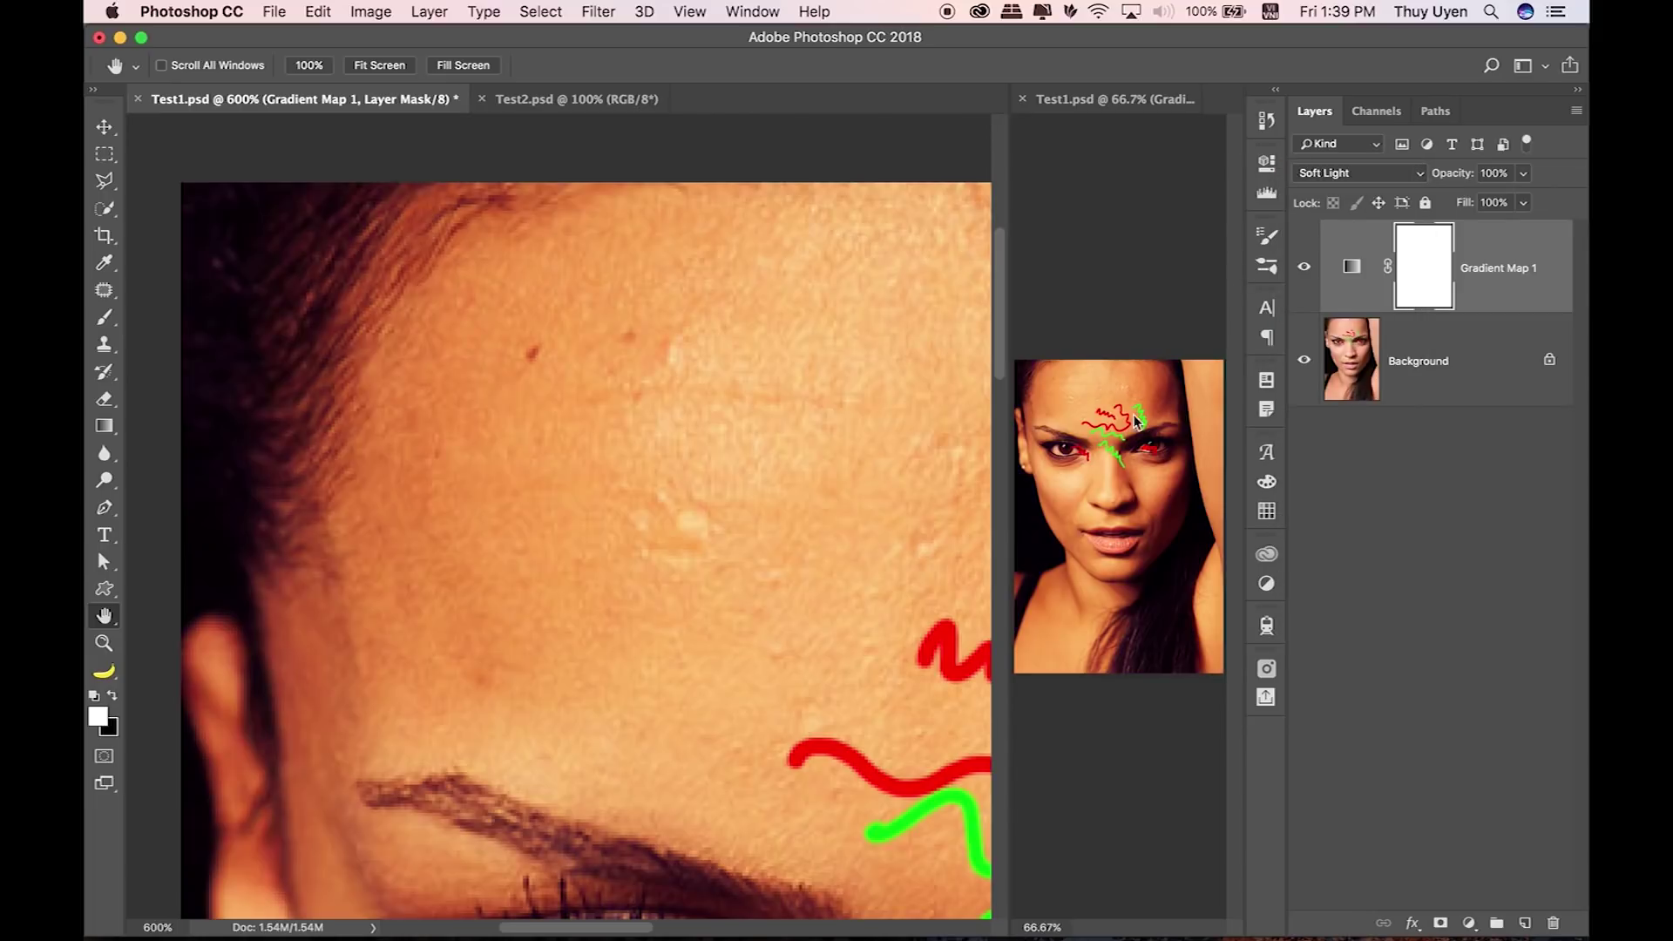
pyautogui.moveTo(1454, 177); pyautogui.dragTo(1429, 177)
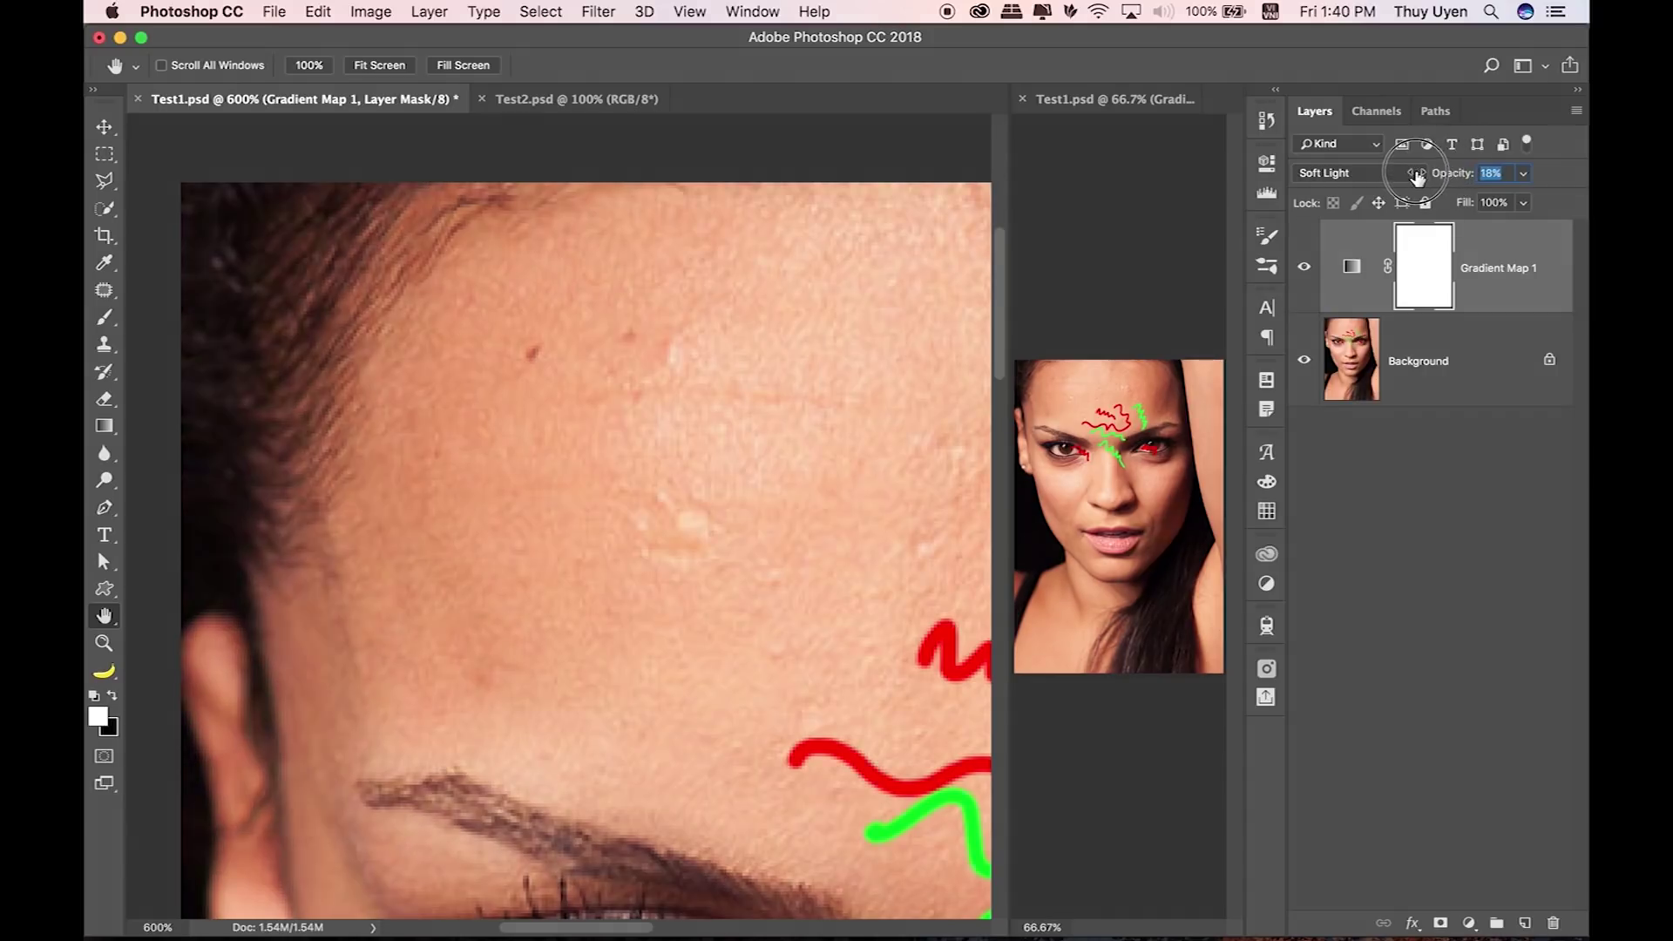
pyautogui.click(1306, 270)
pyautogui.click(1306, 272)
pyautogui.click(1306, 274)
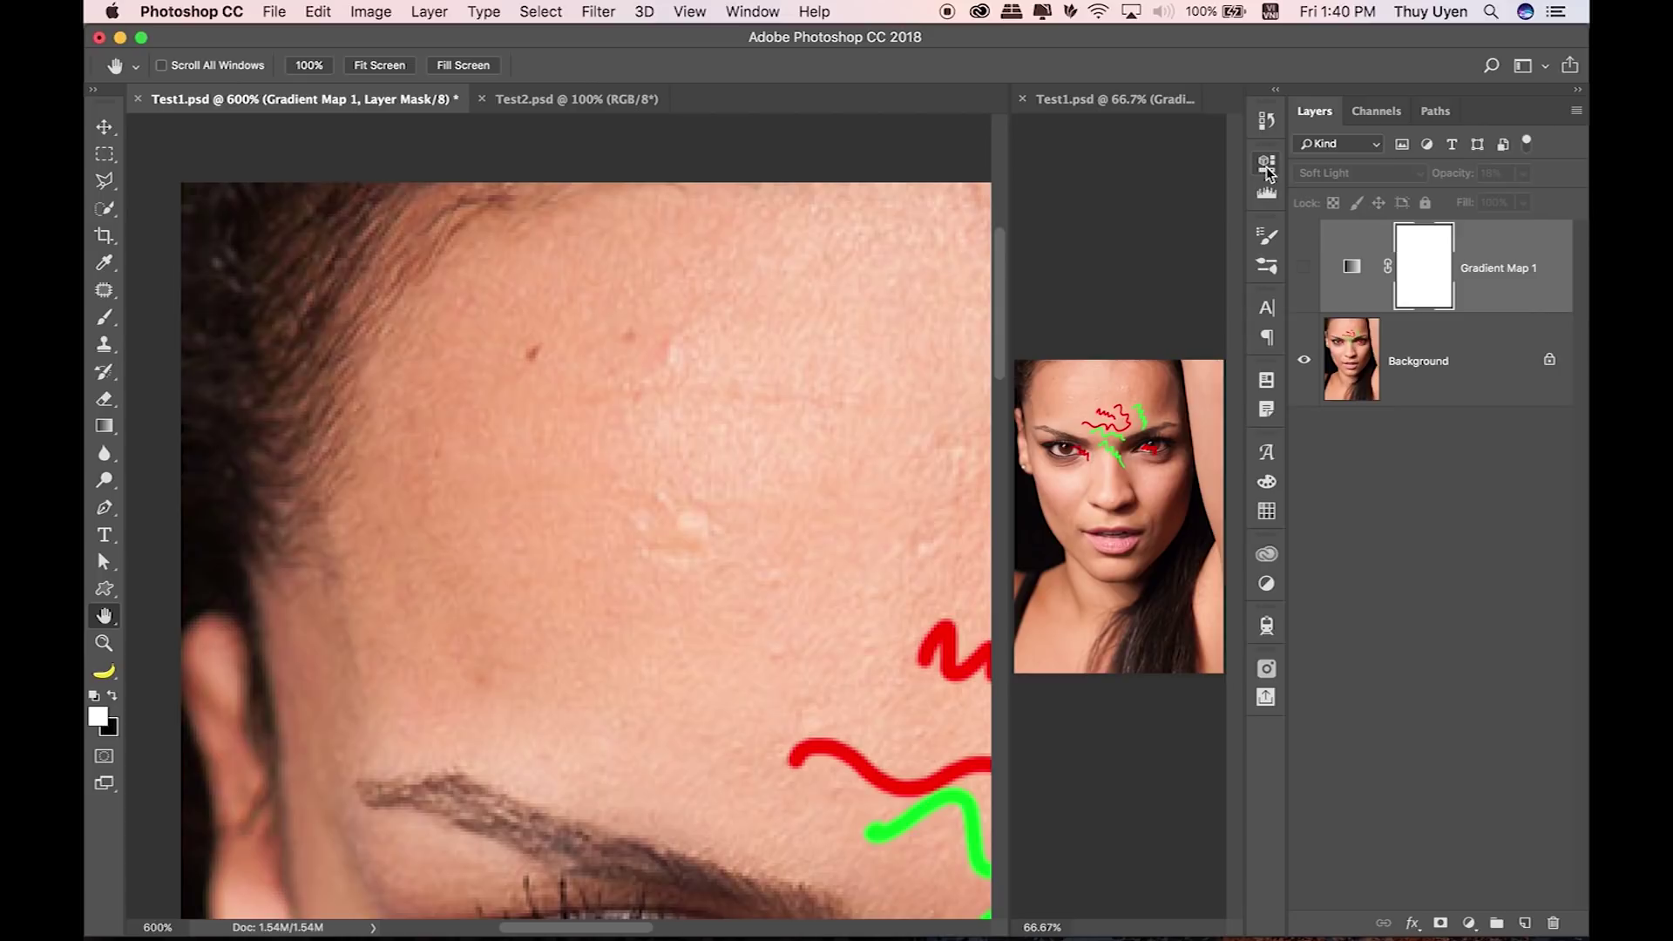
pyautogui.click(1306, 270)
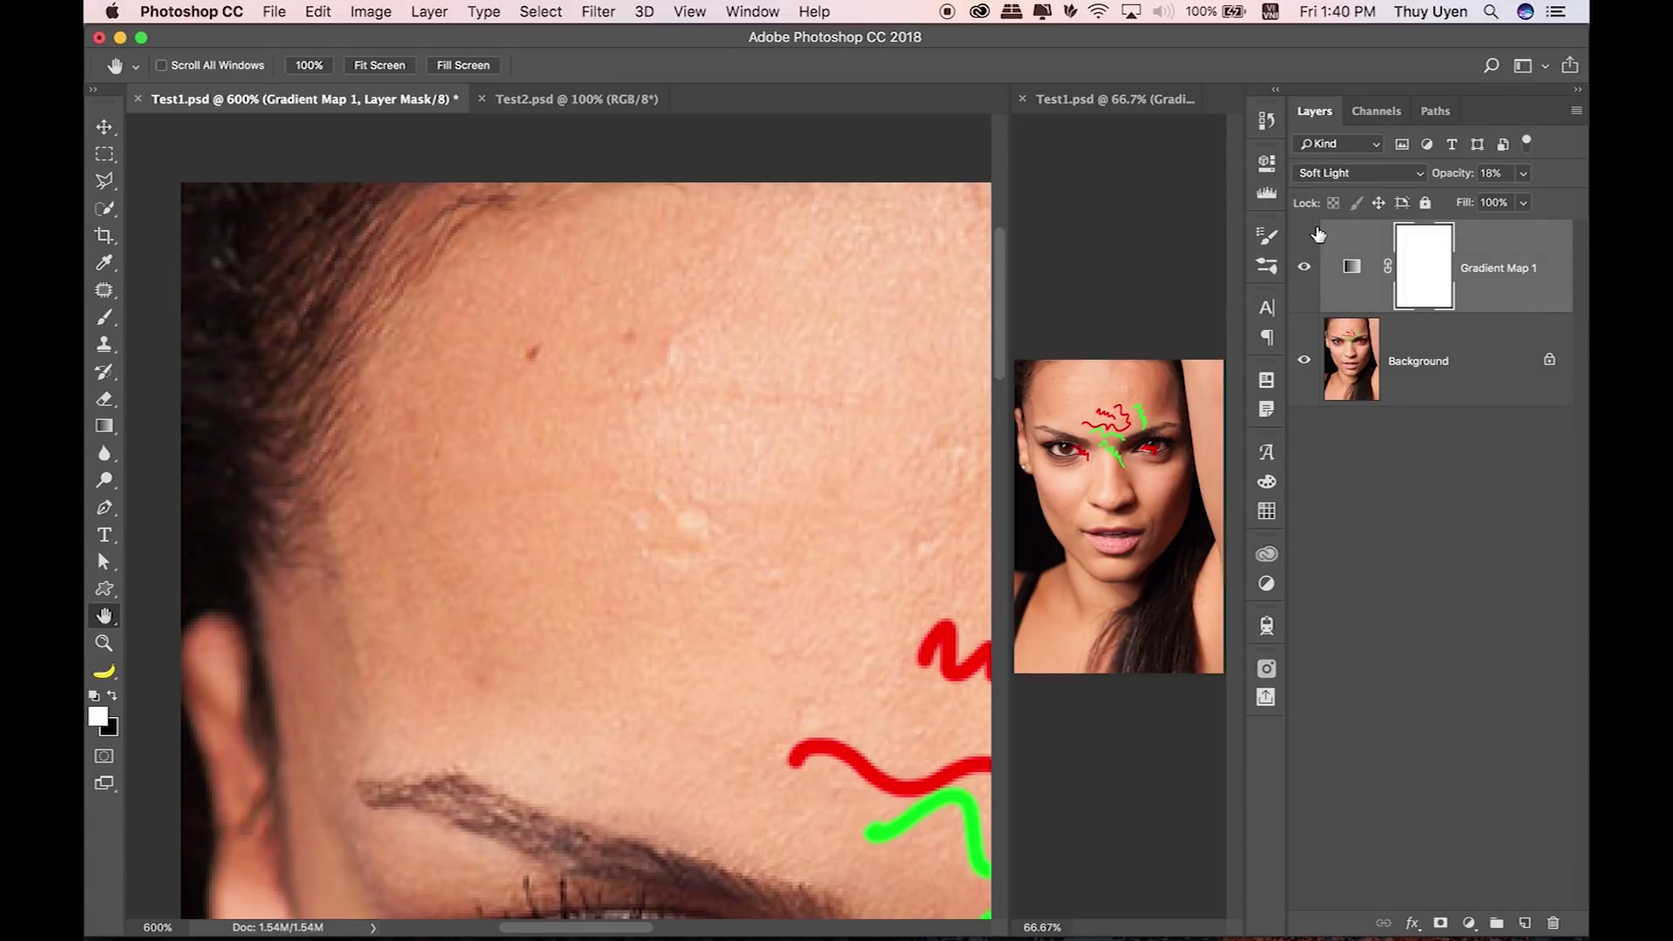